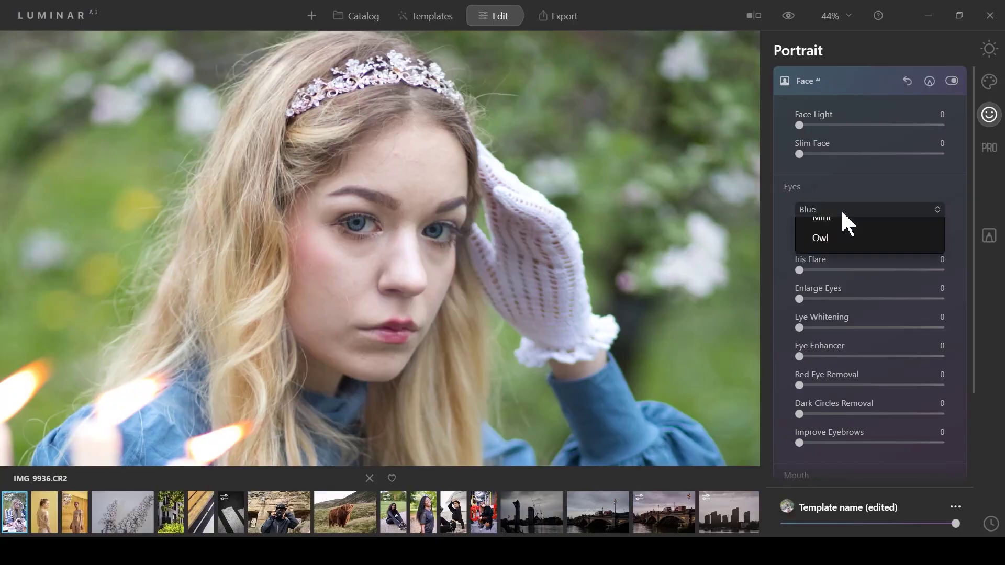
# Step: Set the portrait's Face AI eye colour to Owl at iris visibility 80
pyautogui.click(833, 421)
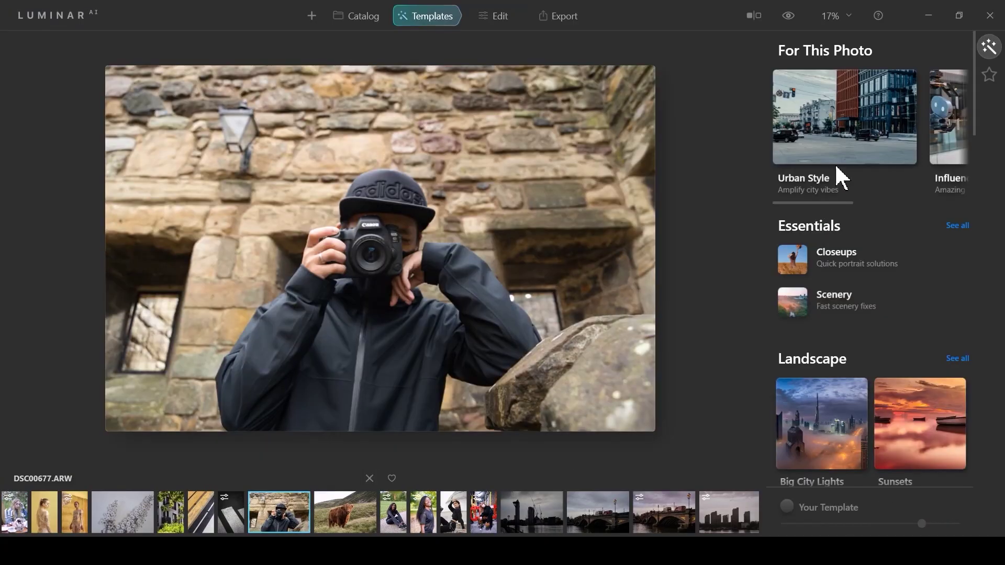
# Step: Apply the Influencer Nighthawks look to the photographer photo and Soft Box to the bridge photo
pyautogui.hscroll(2, 842, 167)
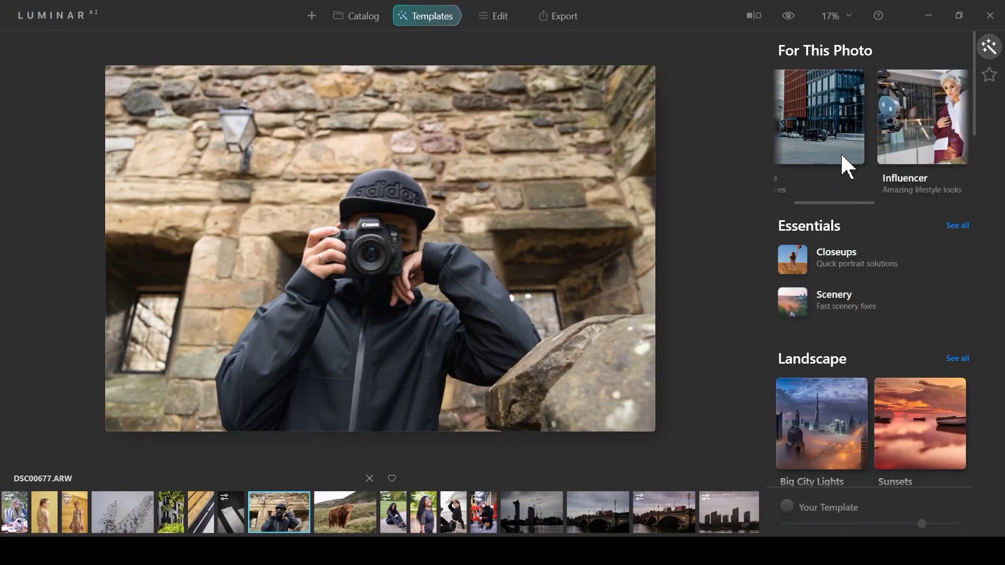
pyautogui.click(869, 125)
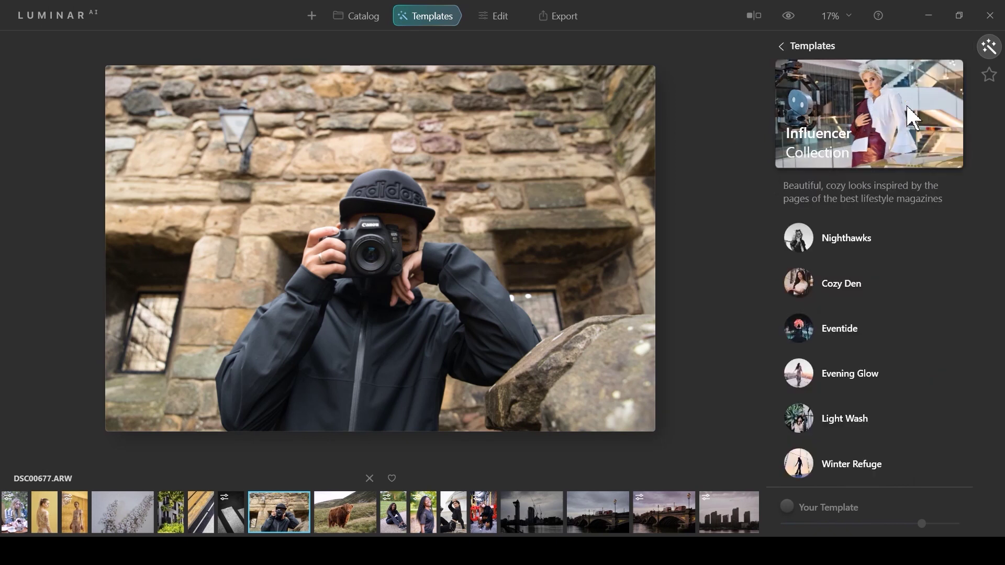
pyautogui.click(865, 240)
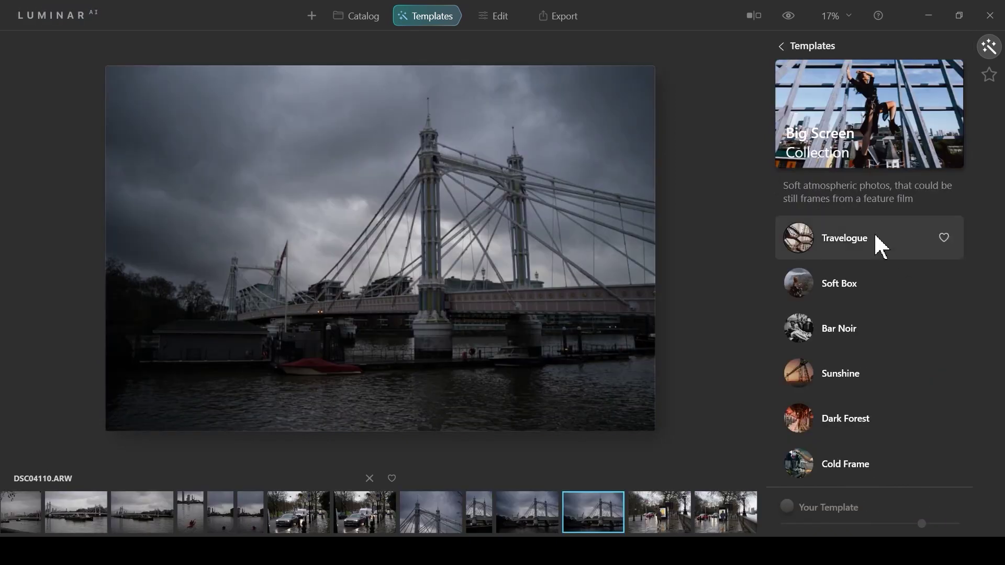
pyautogui.click(878, 244)
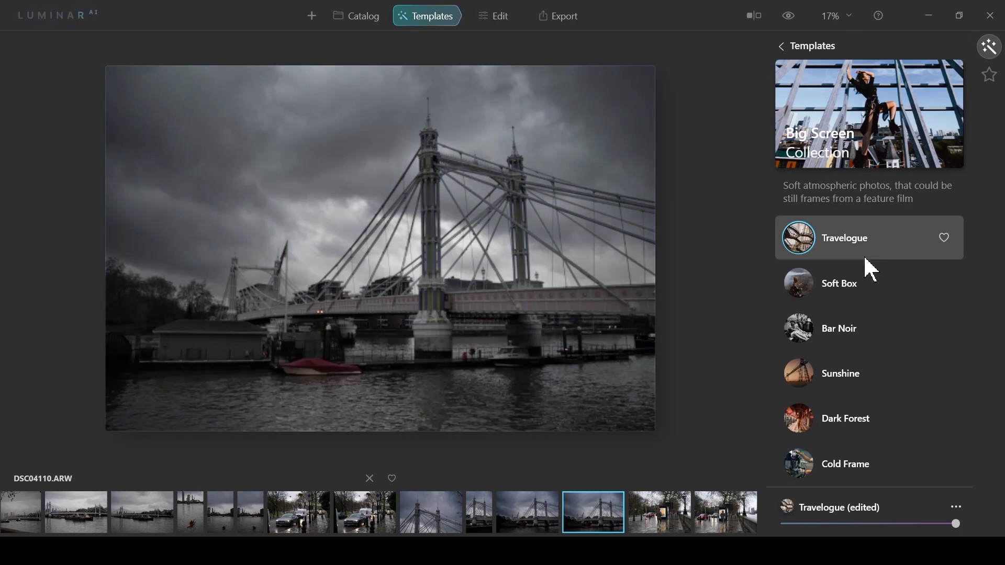
pyautogui.click(864, 289)
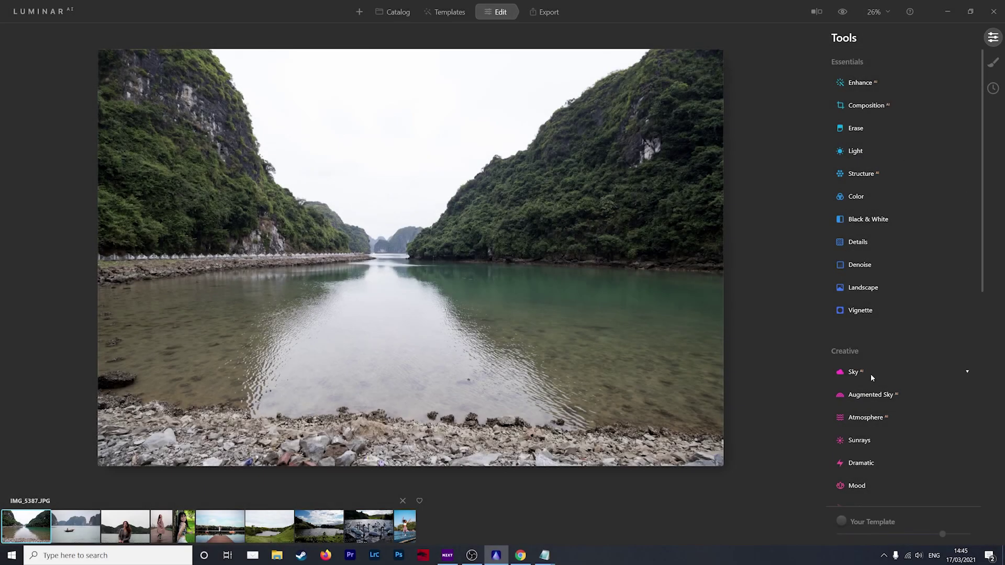
# Step: Replace the lagoon's white sky with a cloudy, sunbeam-streaked Sky AI preset
pyautogui.click(871, 374)
pyautogui.click(889, 382)
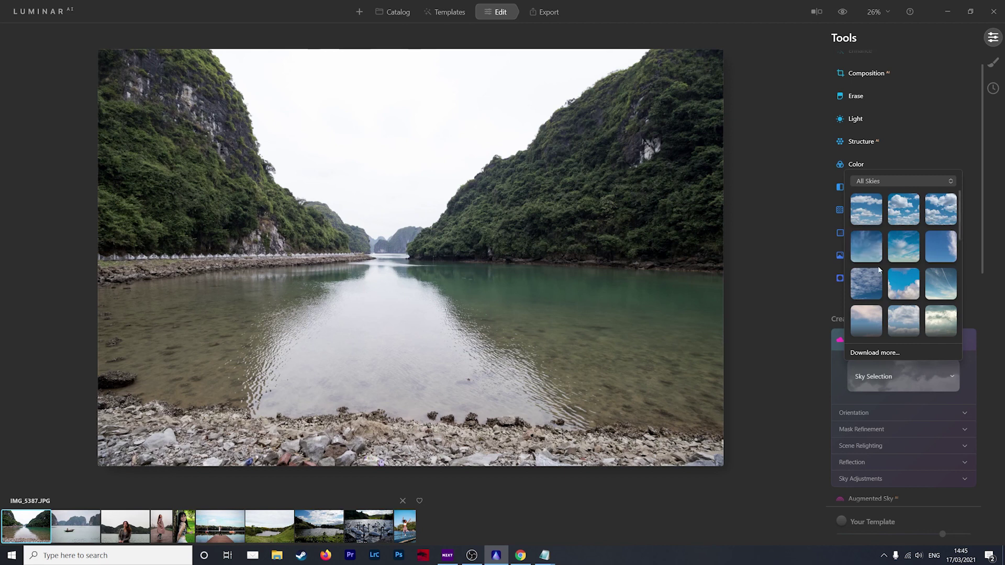
pyautogui.scroll(-2, 899, 277)
pyautogui.scroll(-3, 899, 281)
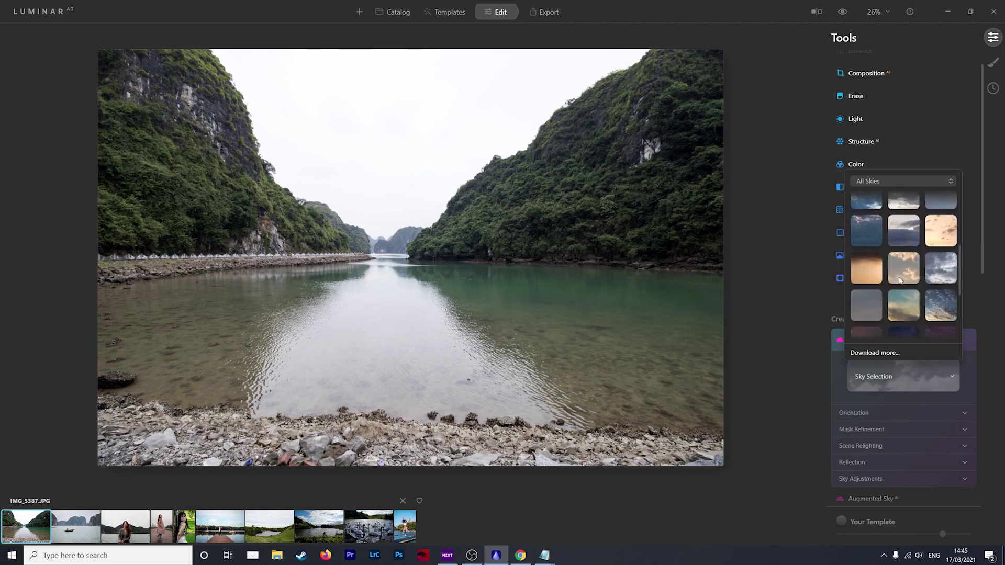
pyautogui.scroll(2, 899, 281)
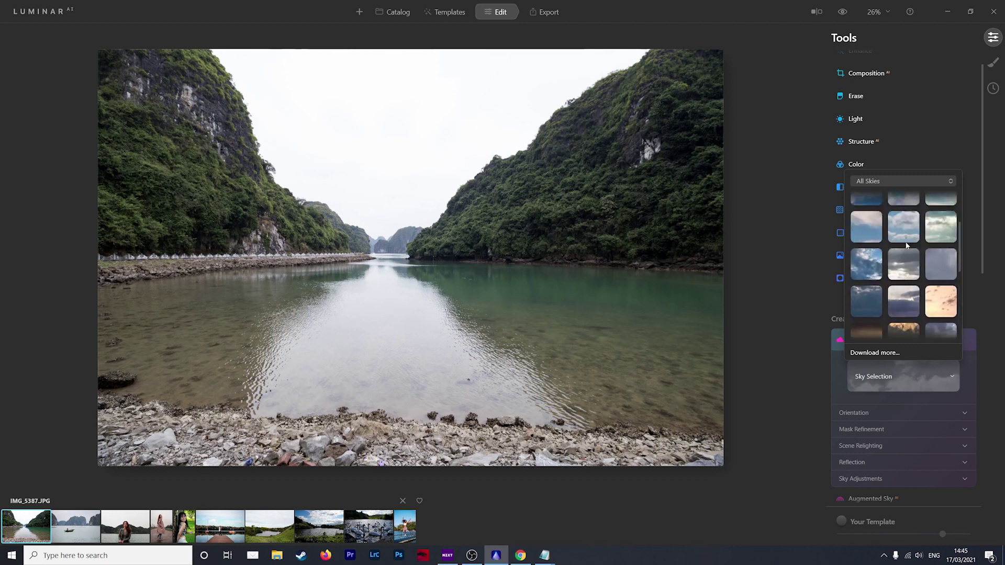
pyautogui.click(930, 234)
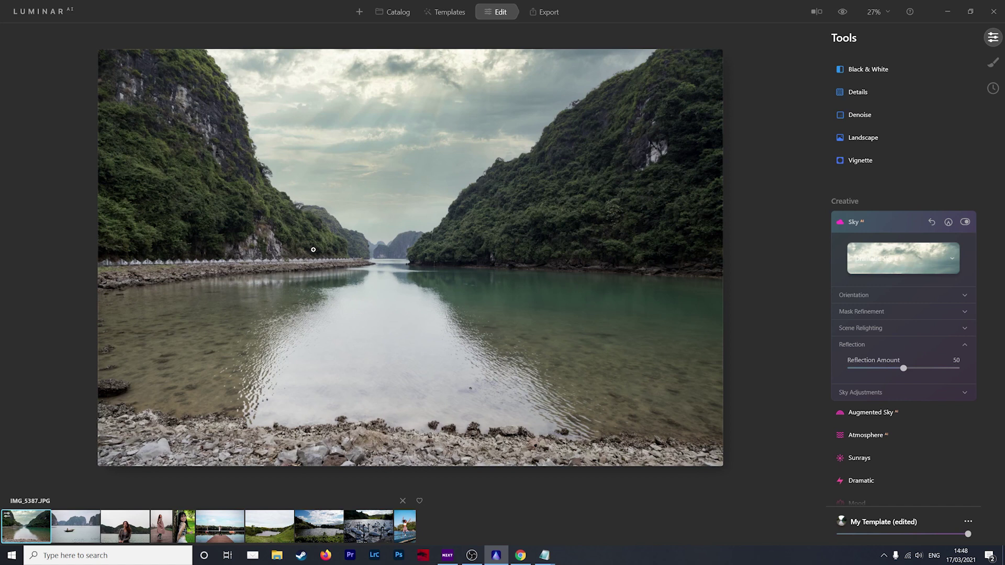
pyautogui.moveTo(903, 370); pyautogui.dragTo(968, 370)
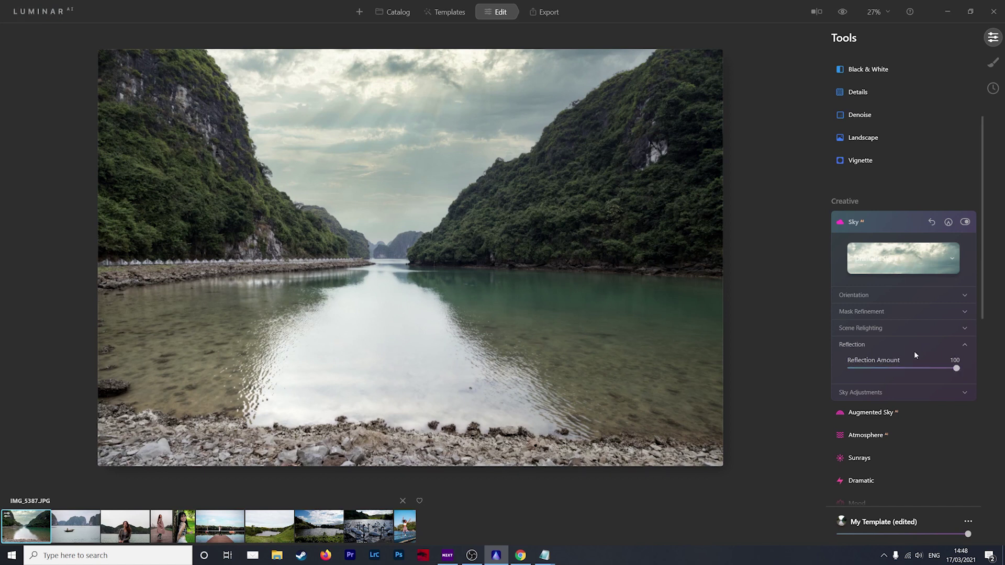
pyautogui.moveTo(956, 369); pyautogui.dragTo(904, 340)
pyautogui.scroll(-1, 864, 361)
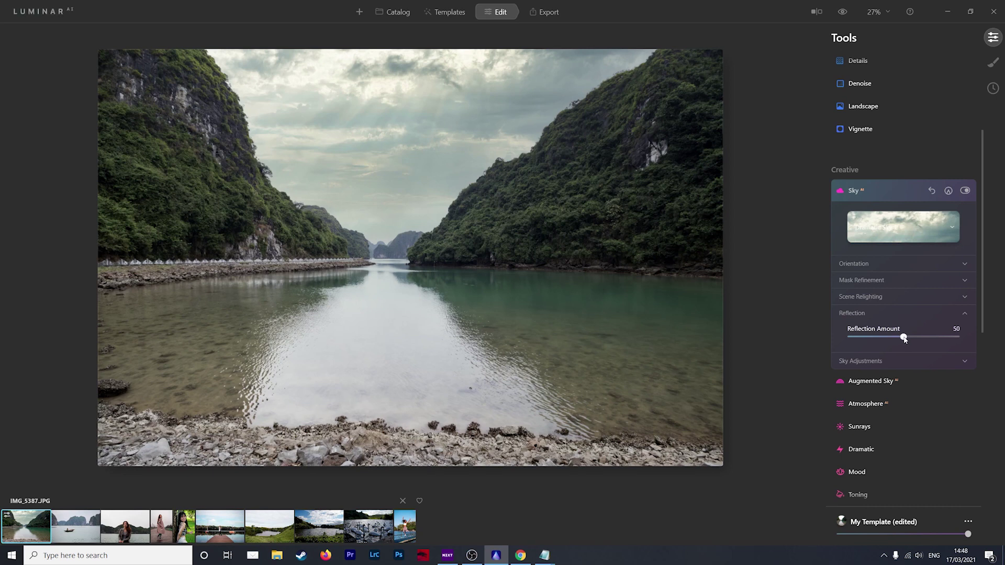
pyautogui.moveTo(903, 338)
pyautogui.mouseDown()
pyautogui.moveTo(962, 342)
pyautogui.moveTo(898, 342)
pyautogui.mouseUp()
# Step: Switch the lagoon sky to Starry Night 1 and raise Reflection Amount to 93
pyautogui.click(929, 231)
pyautogui.scroll(-5, 937, 338)
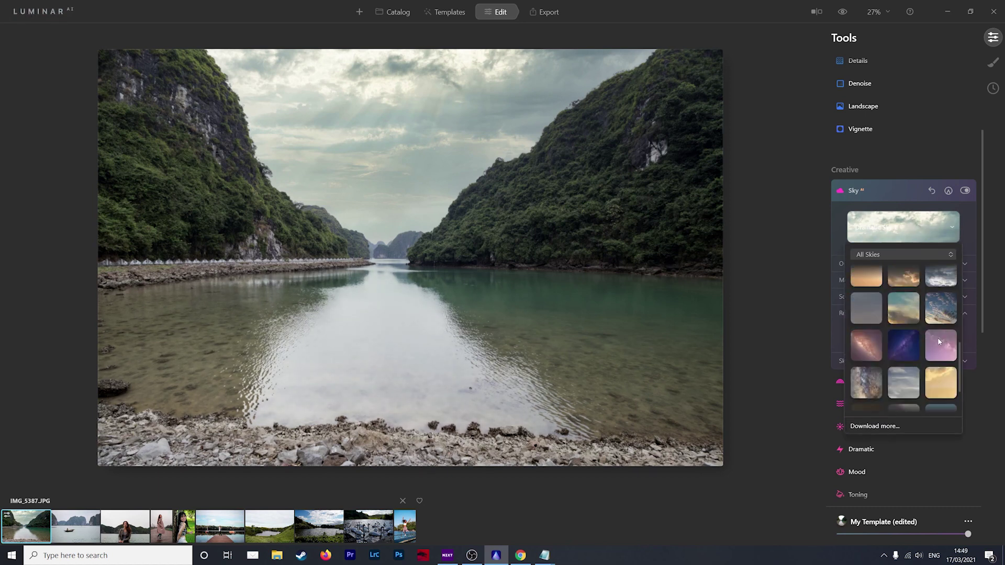
pyautogui.click(938, 341)
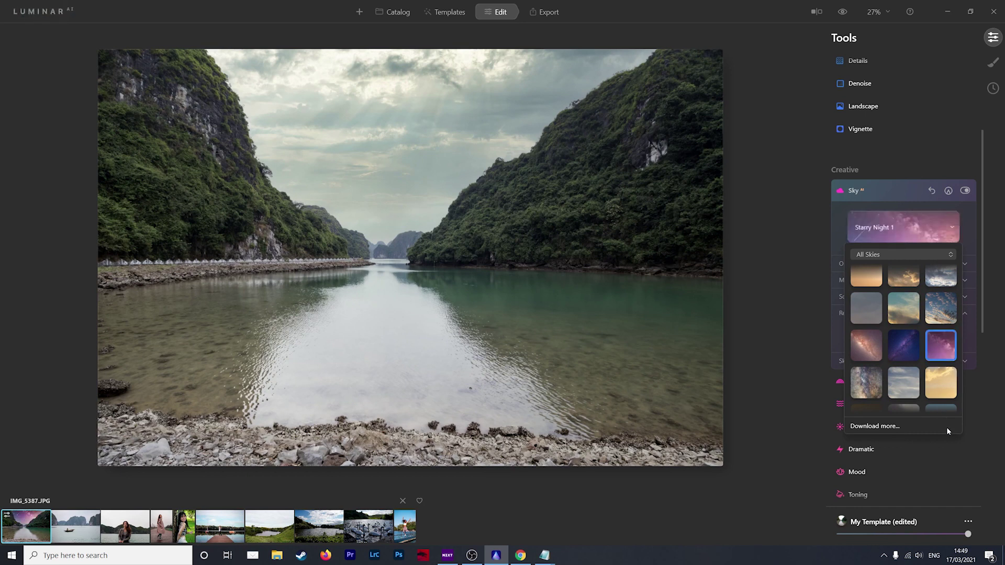
pyautogui.click(939, 470)
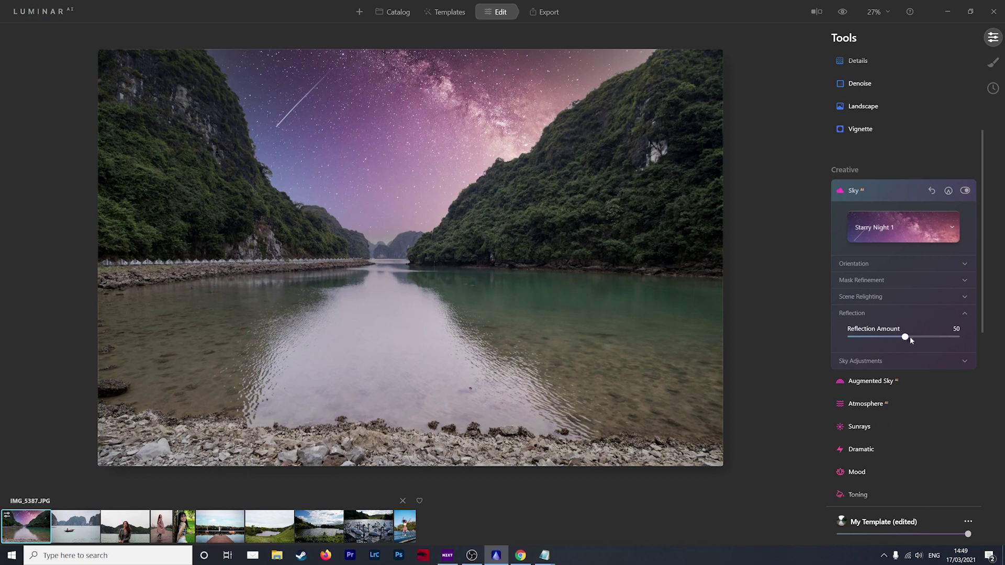
pyautogui.moveTo(910, 337); pyautogui.dragTo(950, 337)
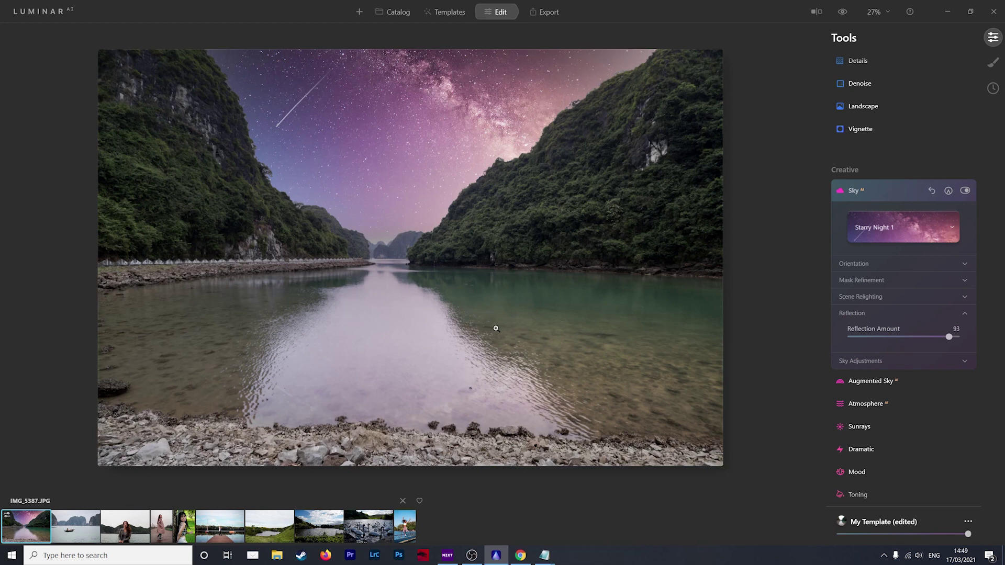
# Step: Swap the starry sky for the peach sunset sky with scattered clouds
pyautogui.click(877, 232)
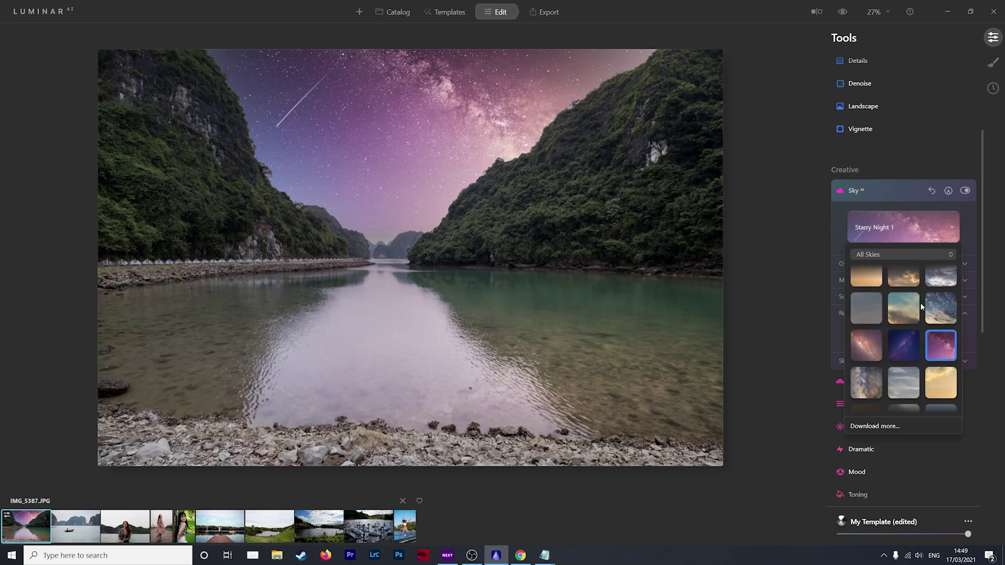
pyautogui.scroll(3, 922, 306)
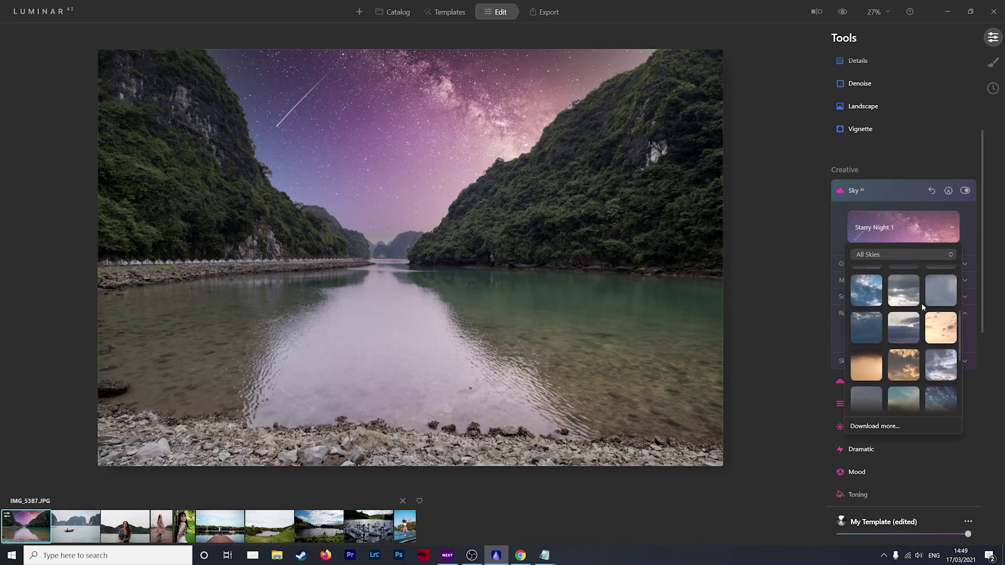
pyautogui.click(942, 349)
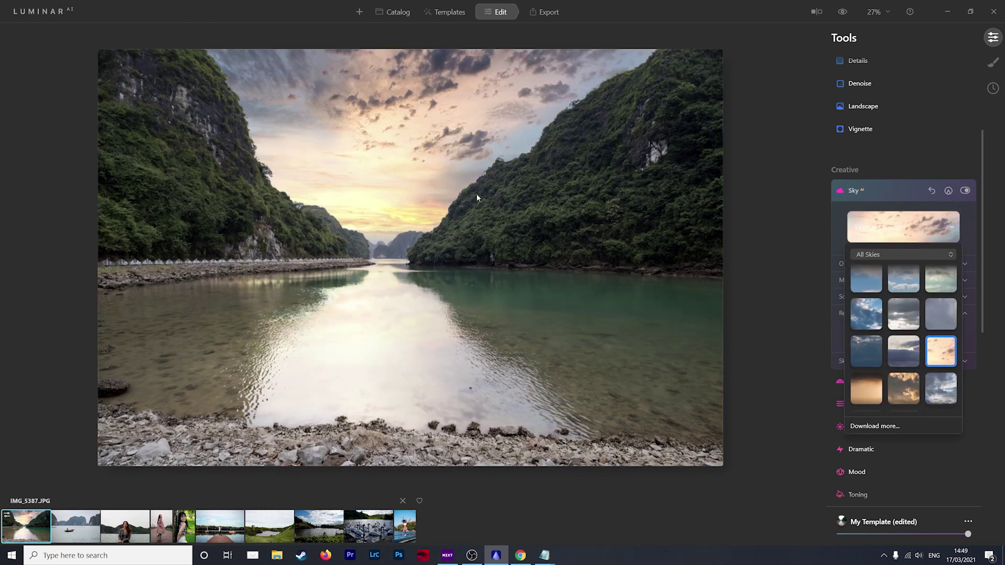
pyautogui.click(935, 450)
# Step: Lower the sunset sky's water Reflection Amount to 74
pyautogui.click(900, 360)
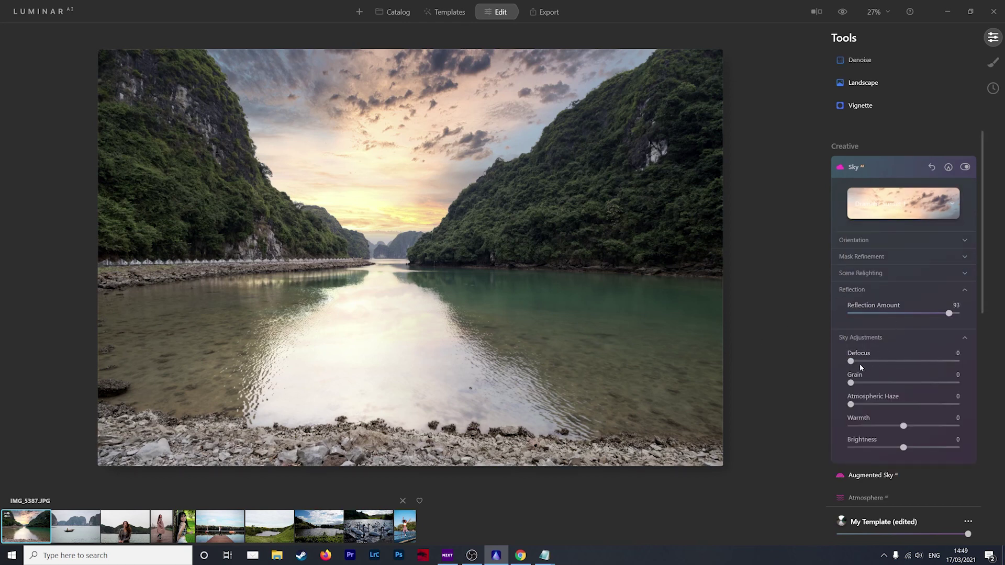
pyautogui.moveTo(854, 363)
pyautogui.mouseDown()
pyautogui.moveTo(879, 363)
pyautogui.moveTo(869, 363)
pyautogui.mouseUp()
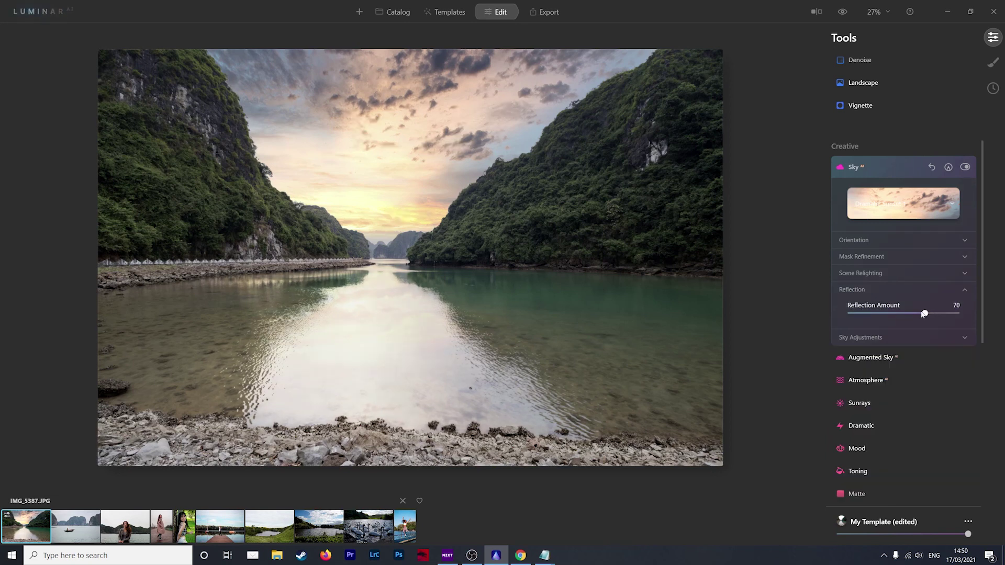
pyautogui.moveTo(918, 313); pyautogui.dragTo(927, 316)
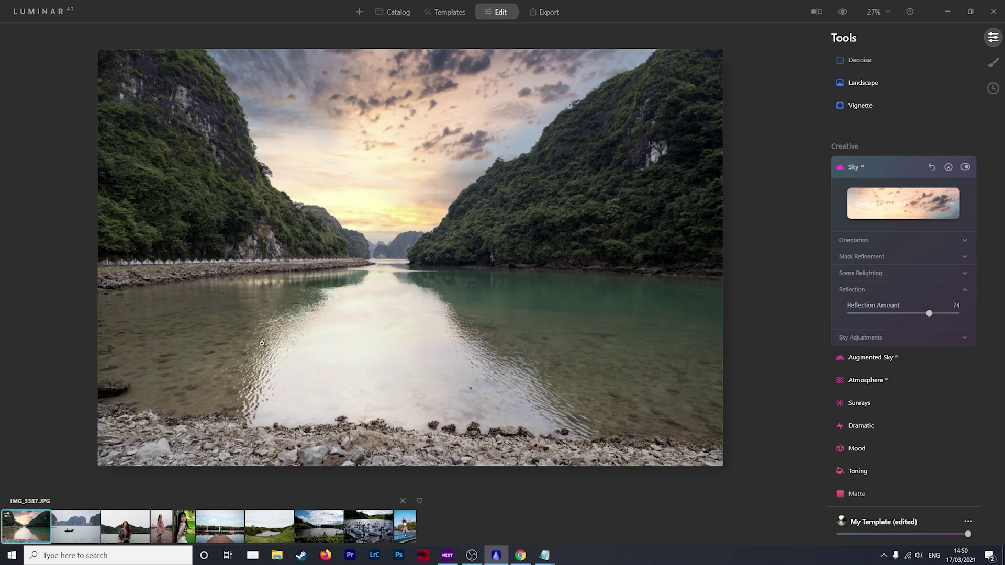
pyautogui.click(925, 290)
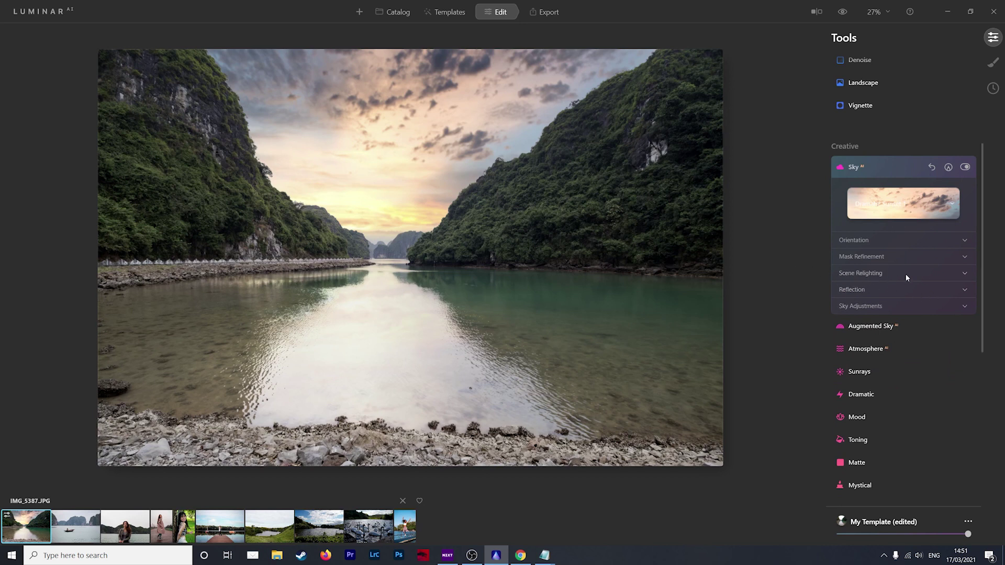
# Step: Test Scene Relighting between full and zero, settling Relight Strength at 53
pyautogui.click(906, 274)
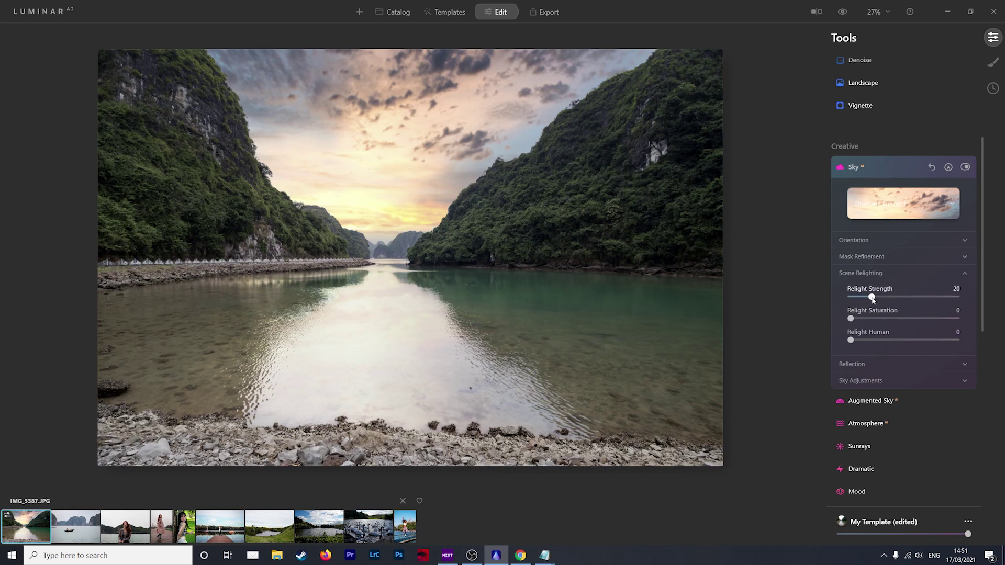
pyautogui.moveTo(872, 300); pyautogui.dragTo(954, 301)
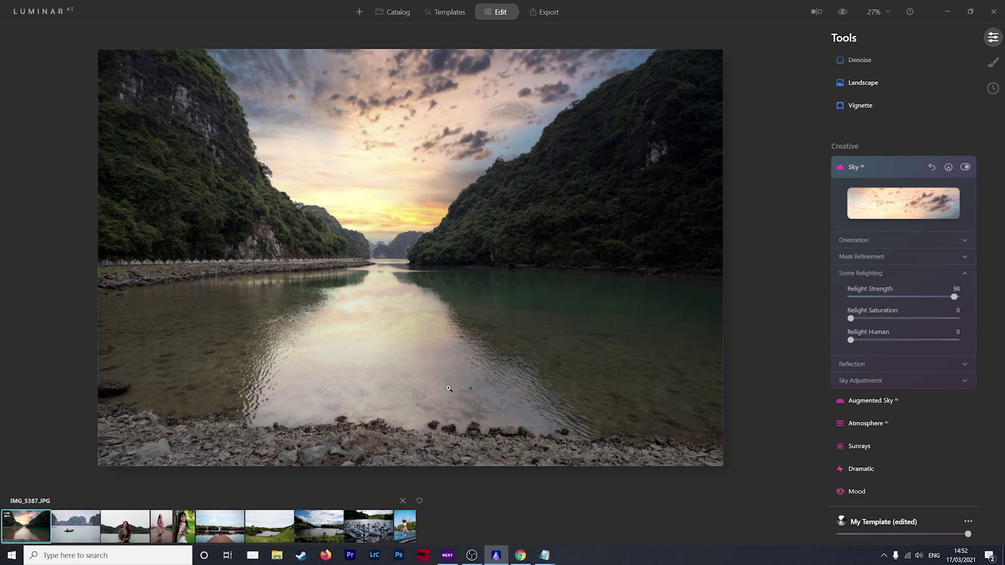
pyautogui.moveTo(954, 296); pyautogui.dragTo(843, 300)
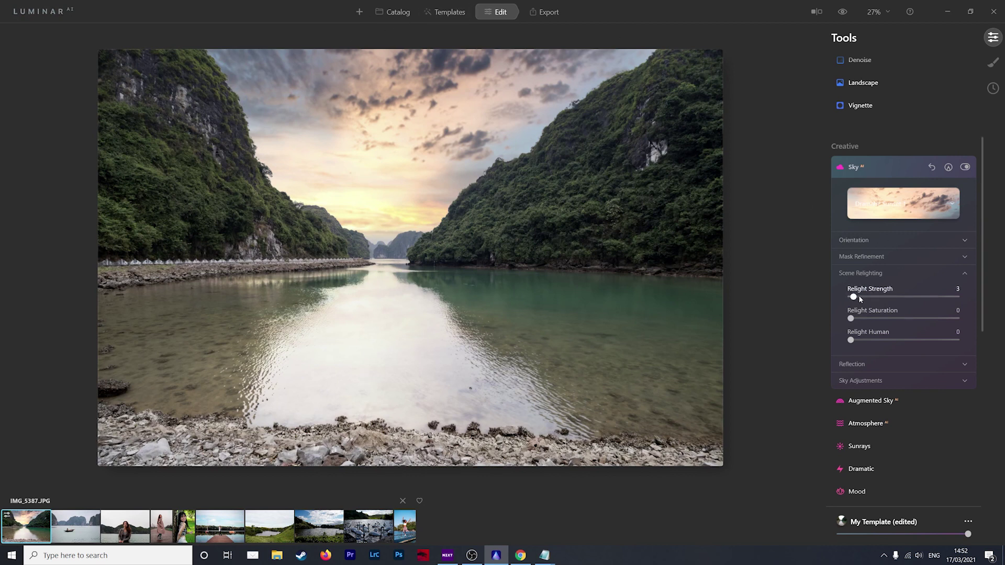
pyautogui.moveTo(853, 296); pyautogui.dragTo(953, 296)
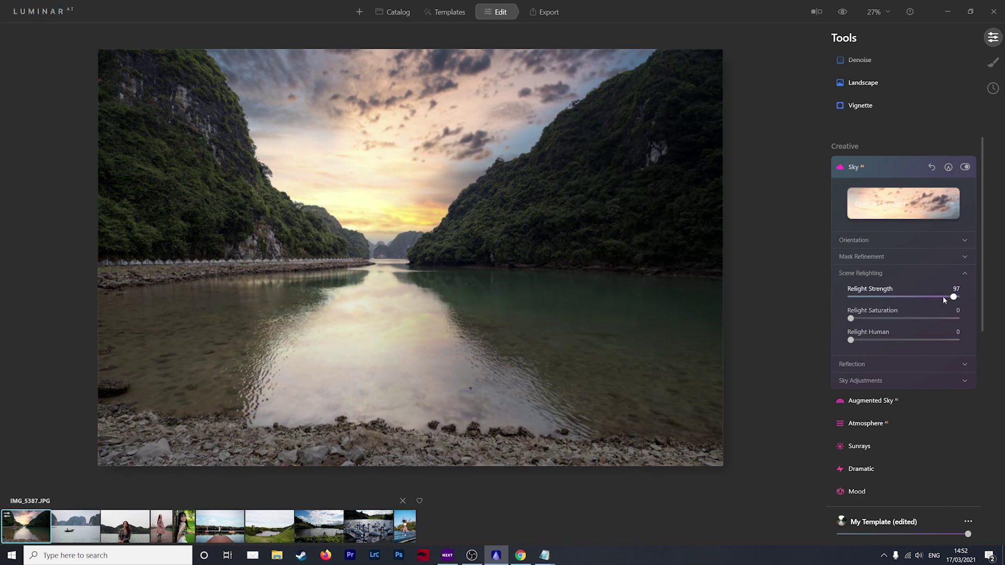
pyautogui.moveTo(942, 296); pyautogui.dragTo(906, 298)
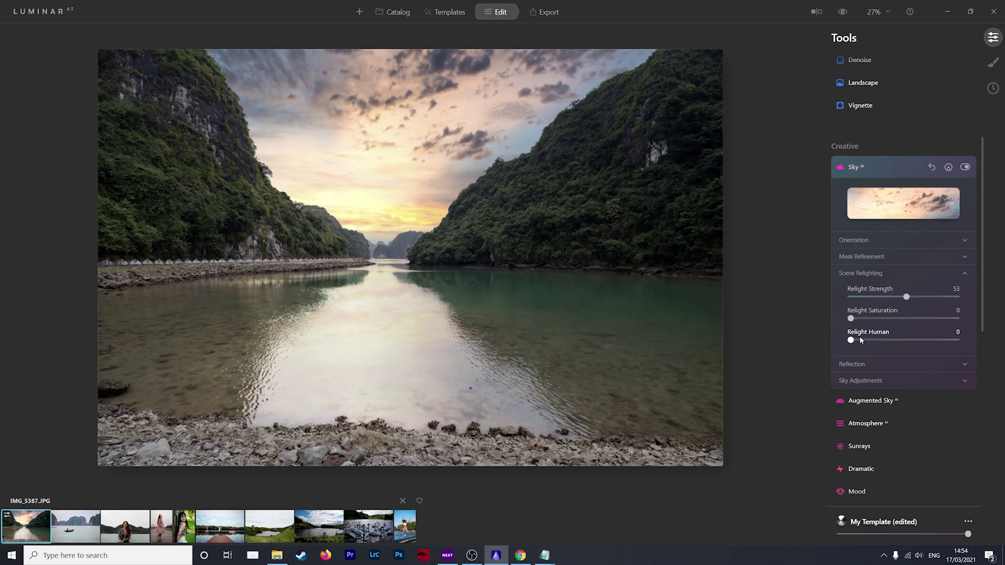
# Step: Open the seaside portrait IMG_5522.JPG and set its Relight Strength to 46
pyautogui.click(137, 523)
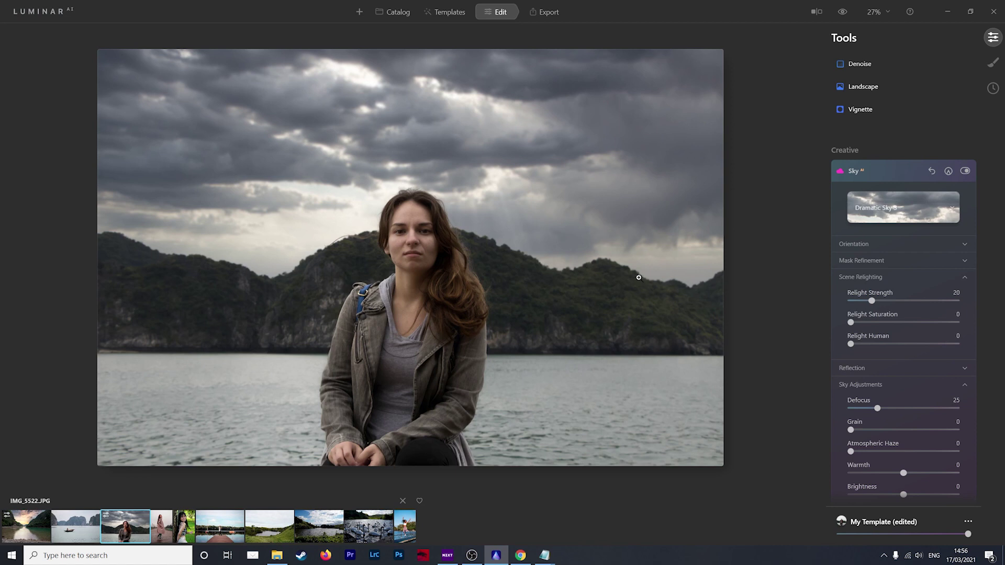
pyautogui.click(935, 385)
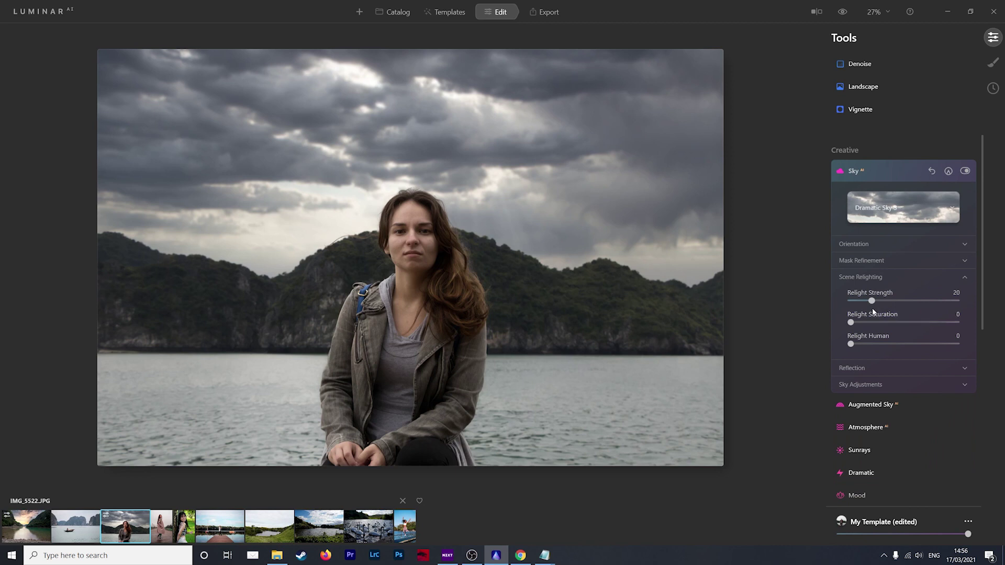
pyautogui.moveTo(871, 301); pyautogui.dragTo(940, 302)
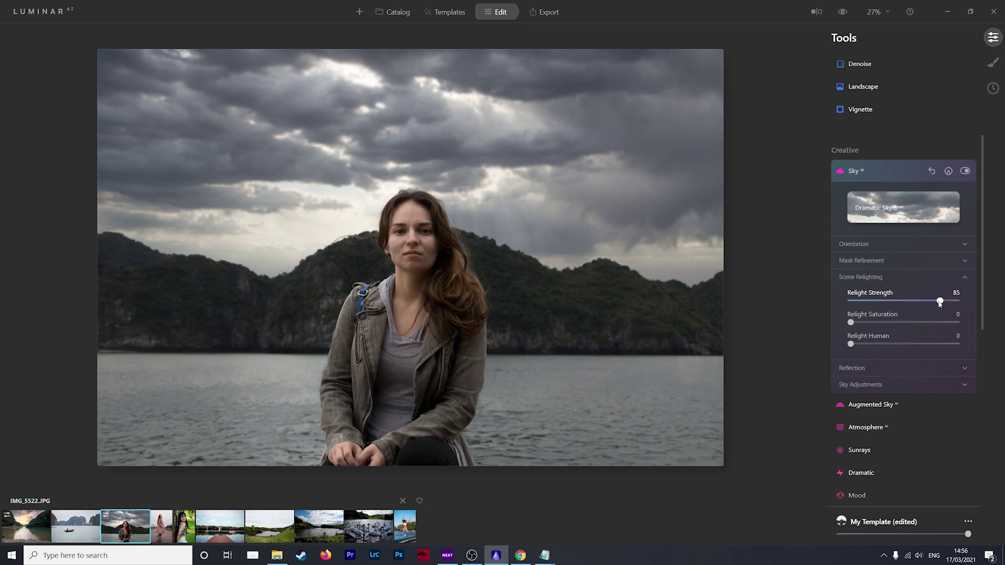
pyautogui.moveTo(939, 302); pyautogui.dragTo(968, 308)
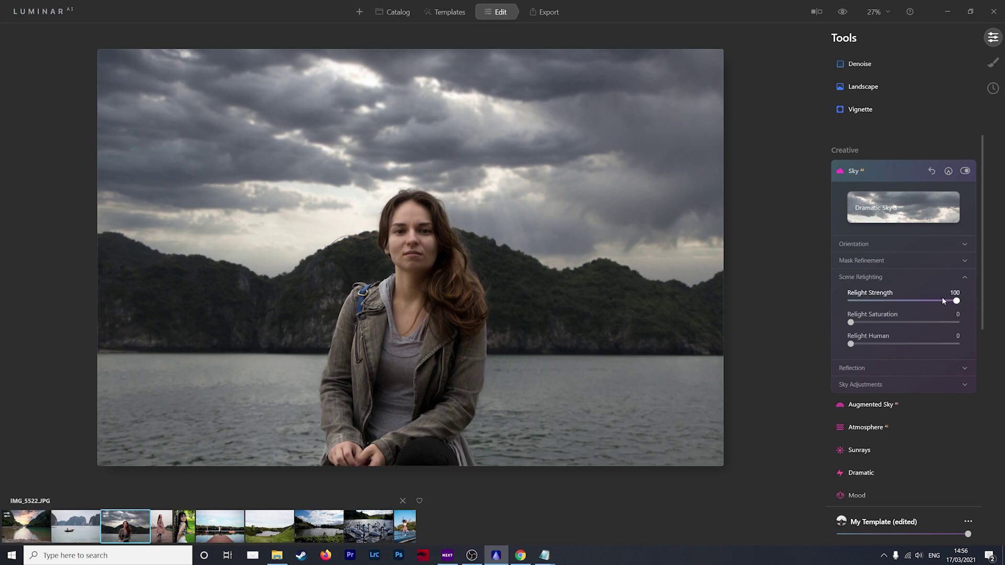
pyautogui.moveTo(944, 300); pyautogui.dragTo(899, 301)
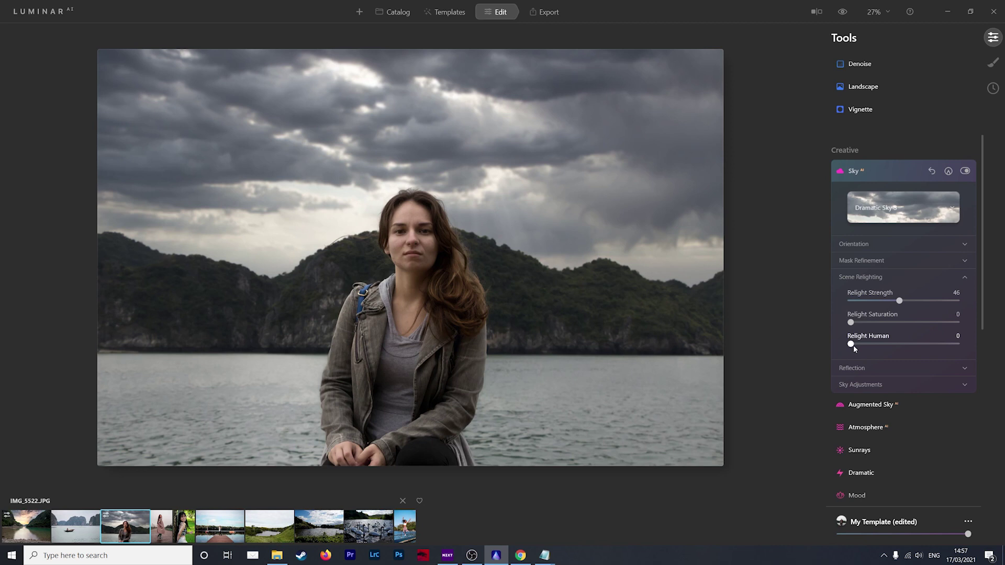
# Step: Raise Relight Human to 100 so the woman matches the sky
pyautogui.moveTo(853, 345); pyautogui.dragTo(952, 347)
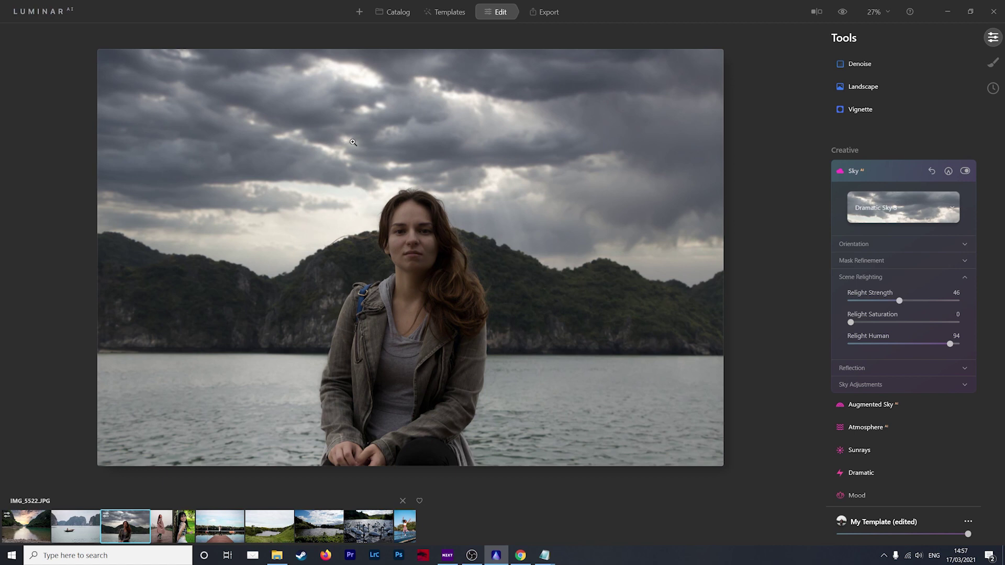
pyautogui.moveTo(950, 346)
pyautogui.mouseDown()
pyautogui.moveTo(927, 347)
pyautogui.moveTo(964, 347)
pyautogui.mouseUp()
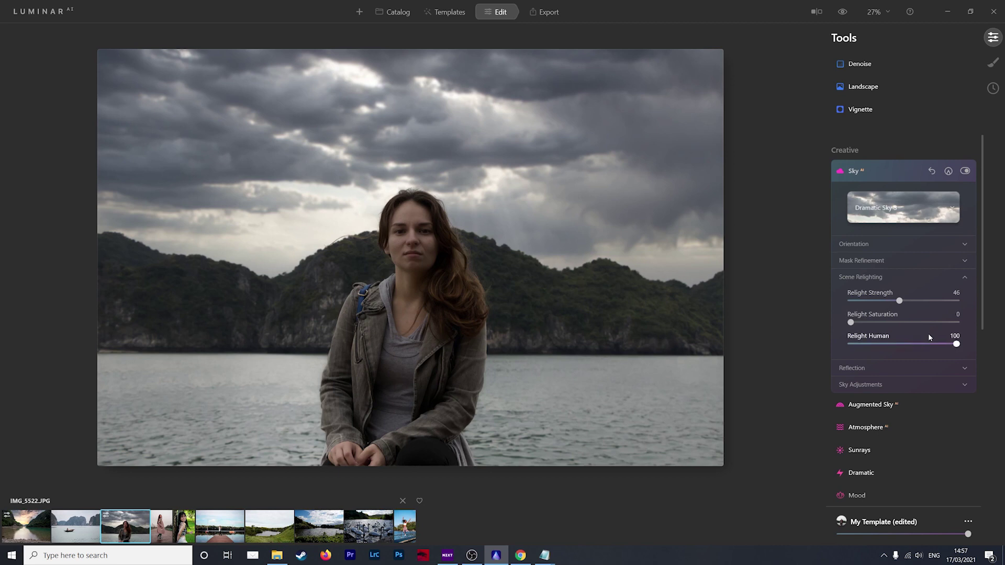
pyautogui.click(910, 210)
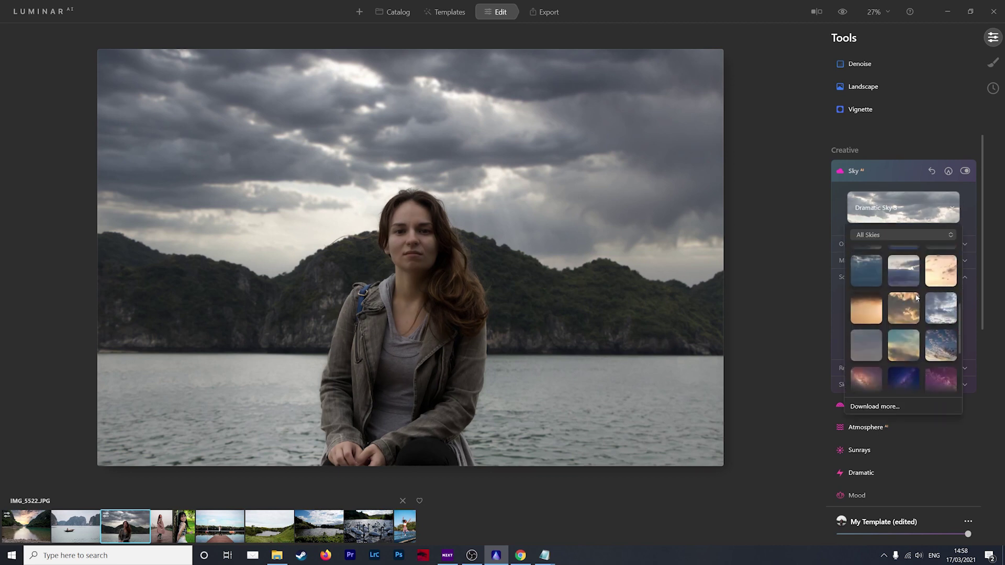
# Step: Give the portrait a pink-and-blue sunset sky with Relight Saturation 8, then open IMG_4722.JPG
pyautogui.click(934, 283)
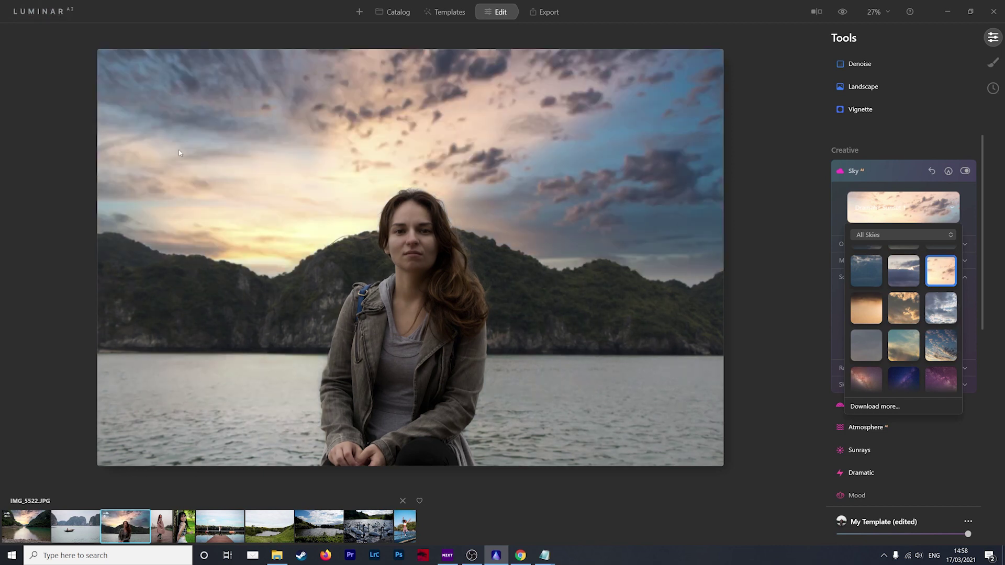
pyautogui.click(918, 441)
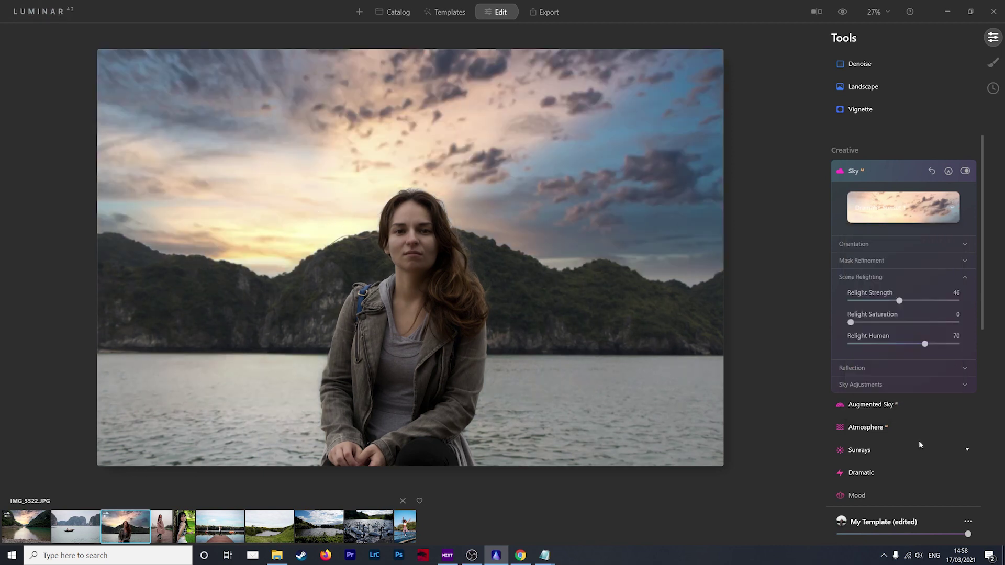
pyautogui.moveTo(922, 344); pyautogui.dragTo(948, 352)
pyautogui.moveTo(860, 324)
pyautogui.mouseDown()
pyautogui.moveTo(951, 326)
pyautogui.moveTo(859, 324)
pyautogui.mouseUp()
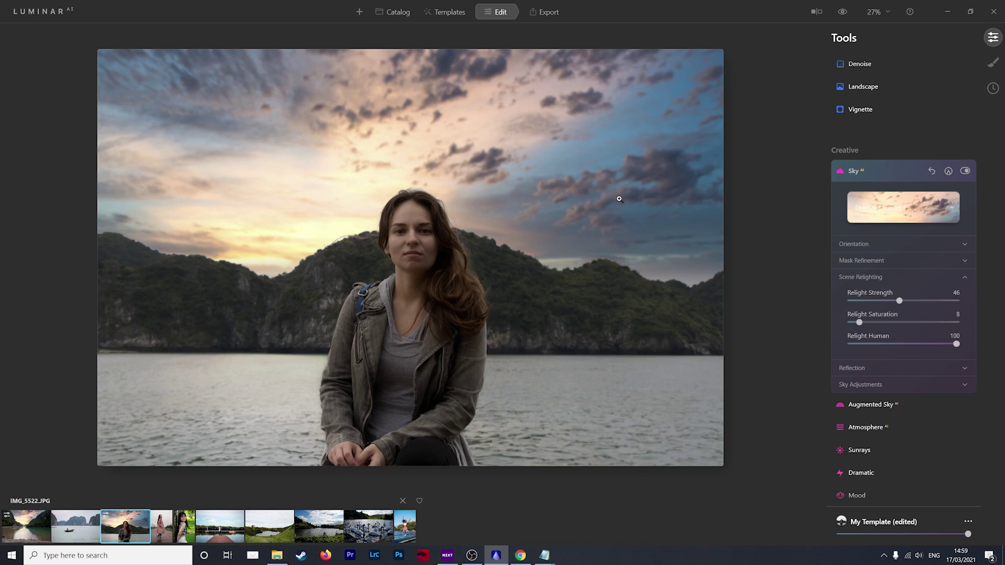
pyautogui.click(237, 523)
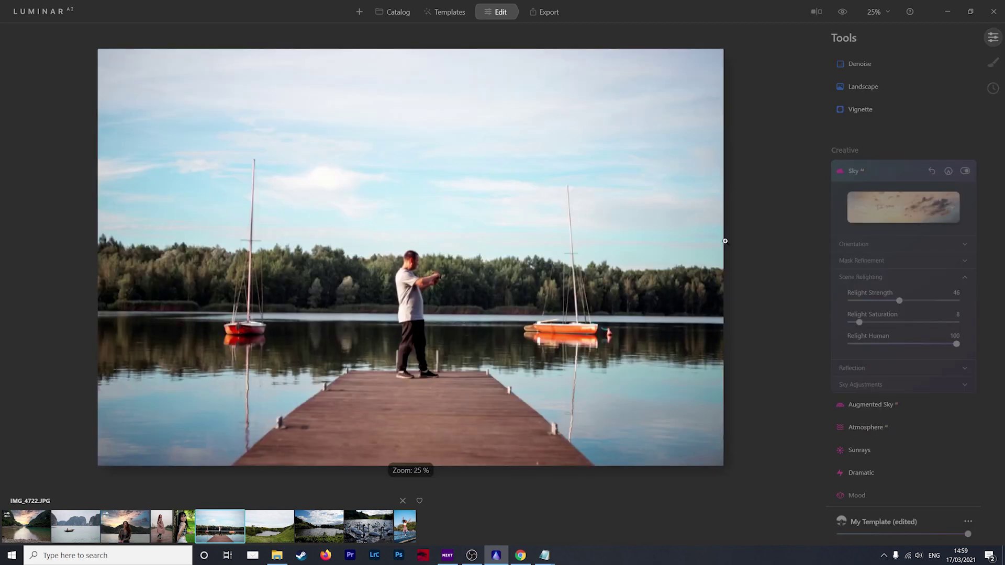
# Step: Replace the pier photo's pale sky with Dramatic Sky 5
pyautogui.press('c')
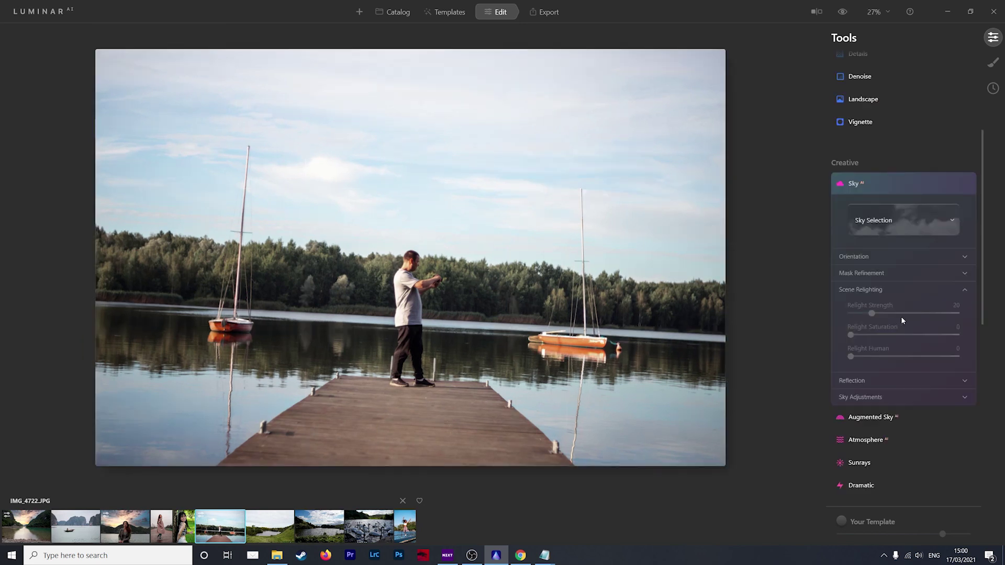
pyautogui.click(879, 224)
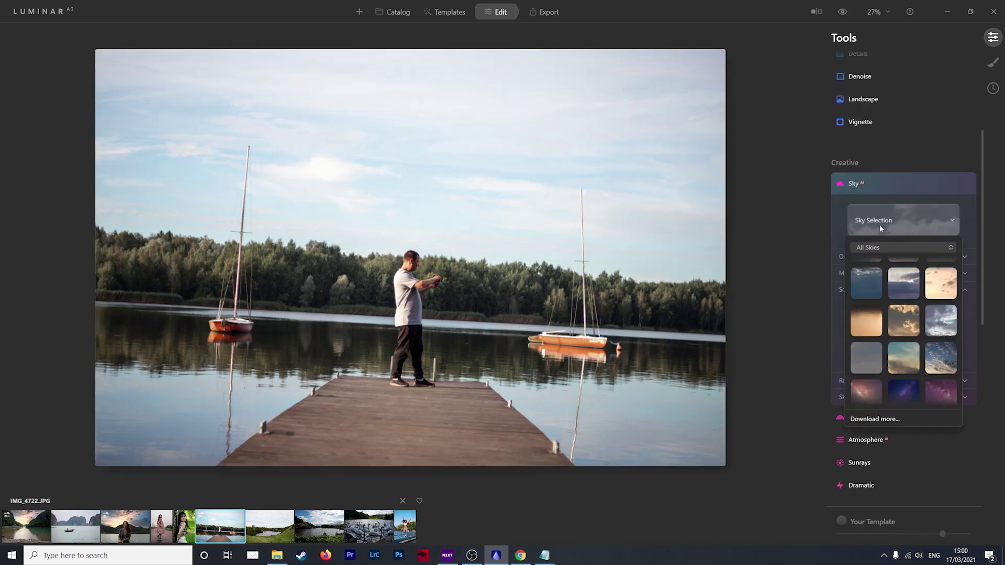
pyautogui.click(873, 287)
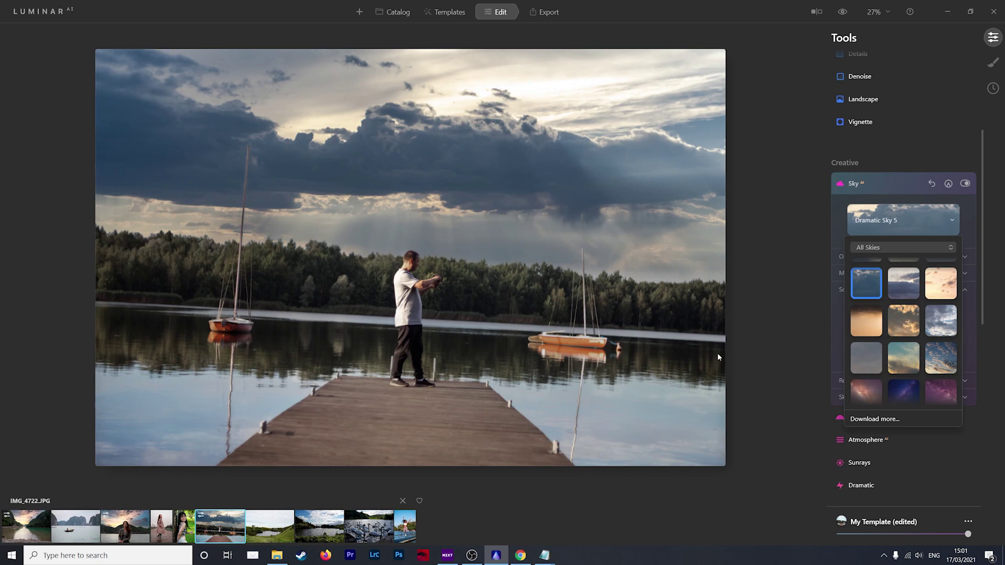
pyautogui.click(690, 333)
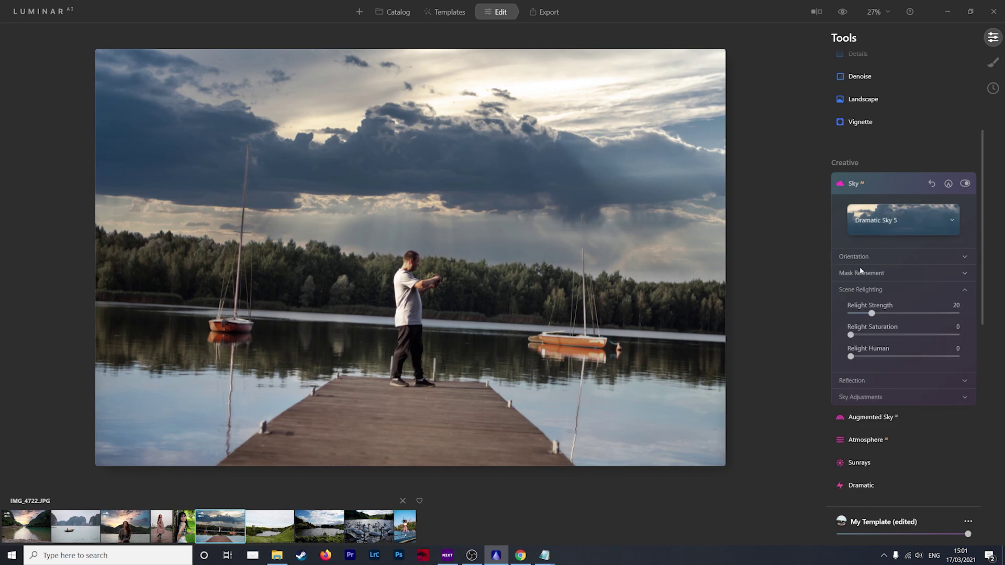
# Step: Orient the pier sky at Rotation 3, Vertical Offset 10, Horizontal Offset -19, then go to the previous photo
pyautogui.click(880, 256)
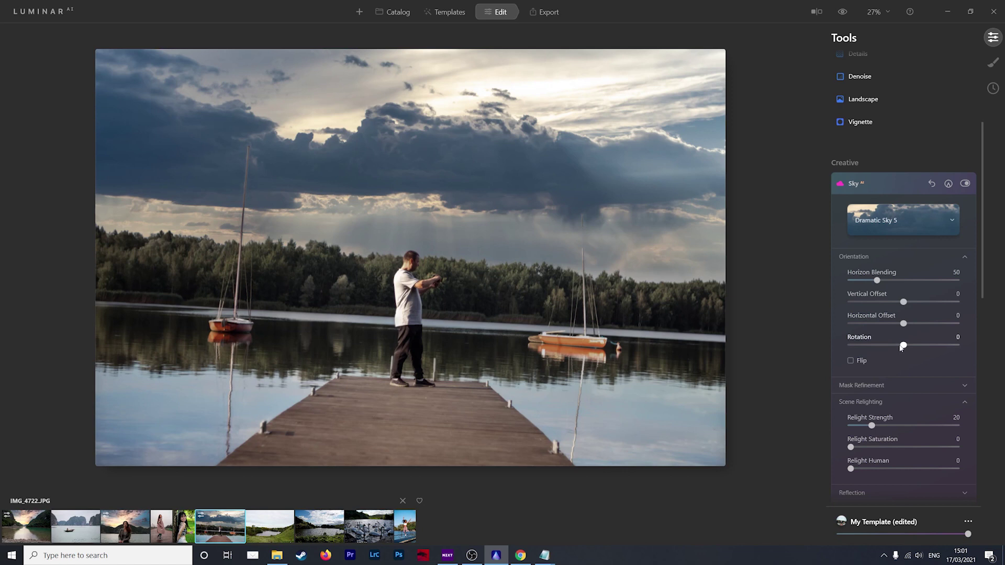
pyautogui.moveTo(901, 347)
pyautogui.mouseDown()
pyautogui.moveTo(919, 347)
pyautogui.moveTo(892, 347)
pyautogui.moveTo(907, 348)
pyautogui.mouseUp()
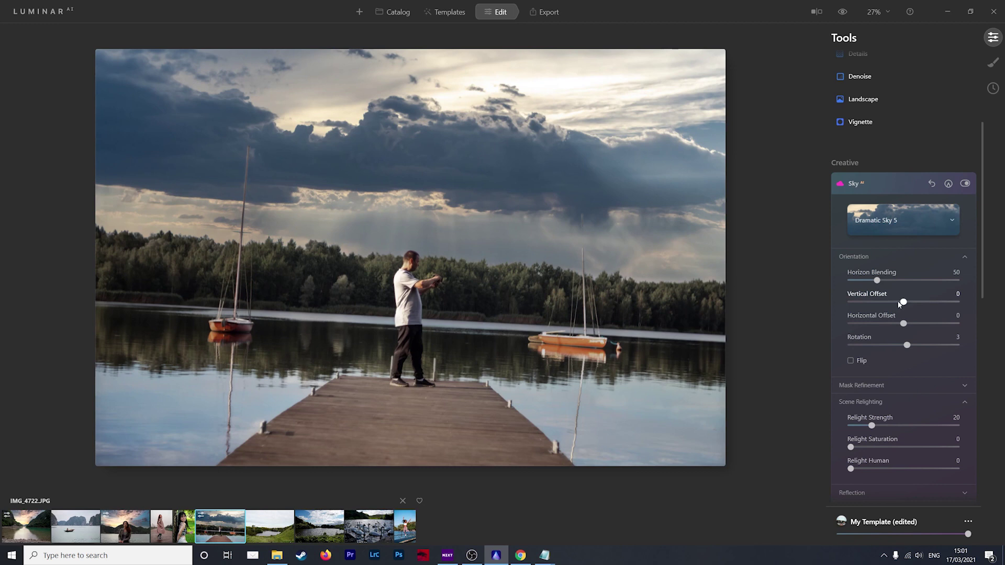
pyautogui.moveTo(903, 302); pyautogui.dragTo(893, 324)
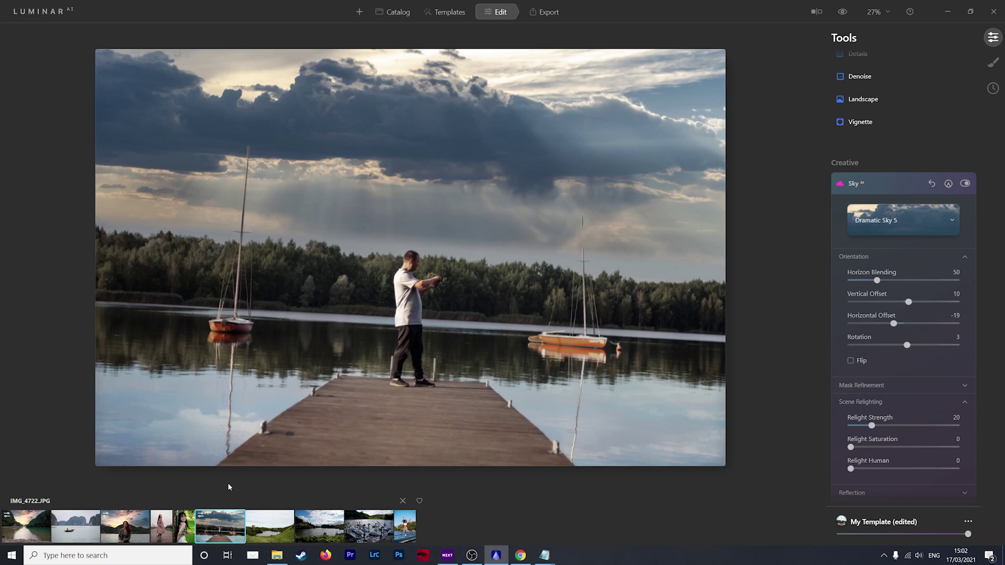
pyautogui.press('Left')
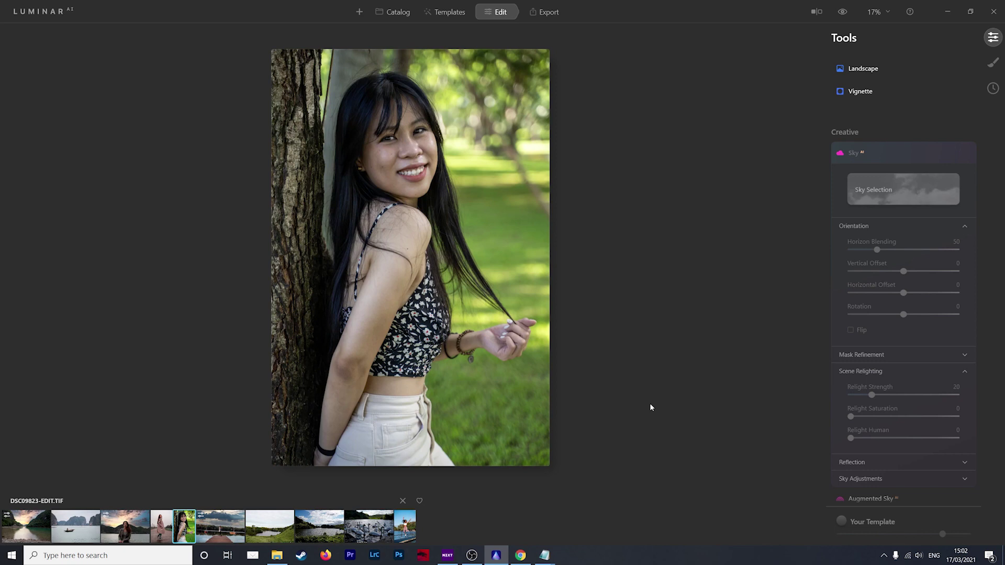
# Step: Add a Texture mask layer to the tree portrait and load the Fairy4-2 texture
pyautogui.scroll(-2, 930, 121)
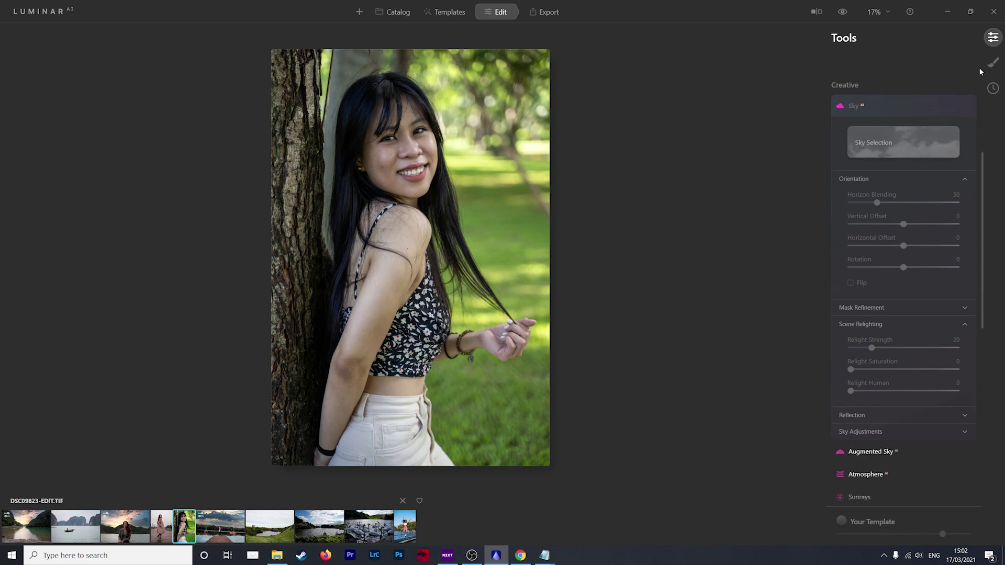
pyautogui.click(993, 63)
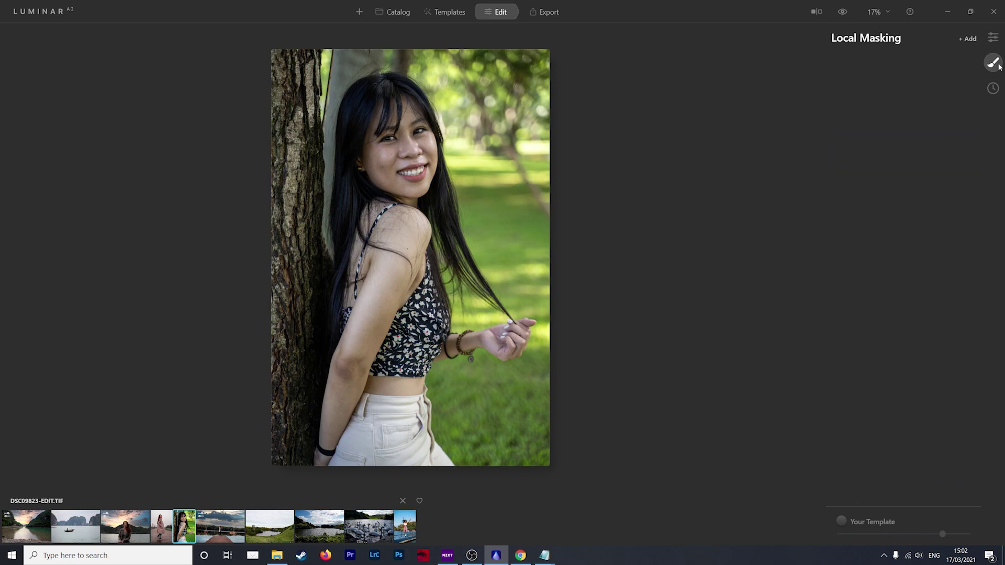
pyautogui.click(969, 39)
pyautogui.click(962, 74)
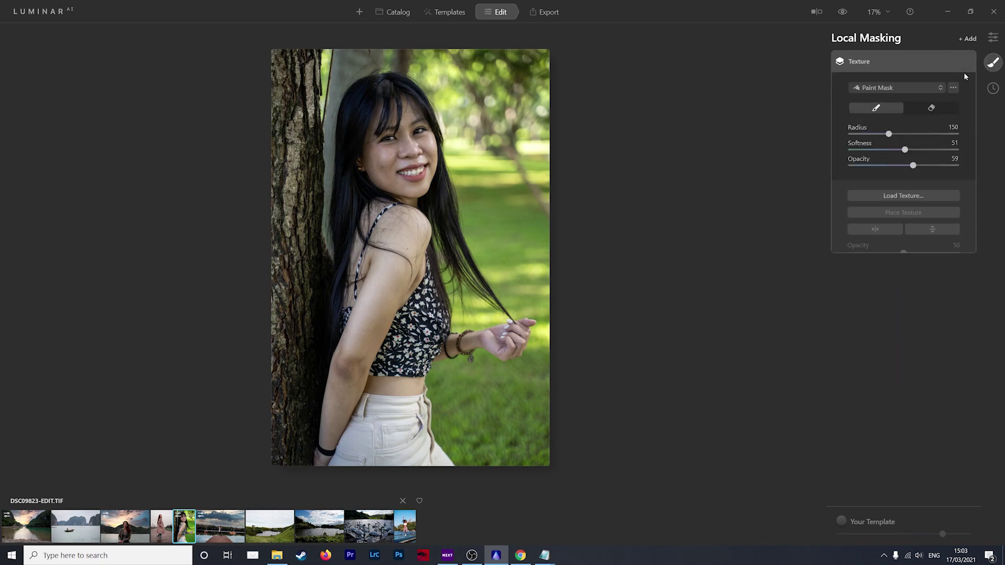
pyautogui.click(883, 196)
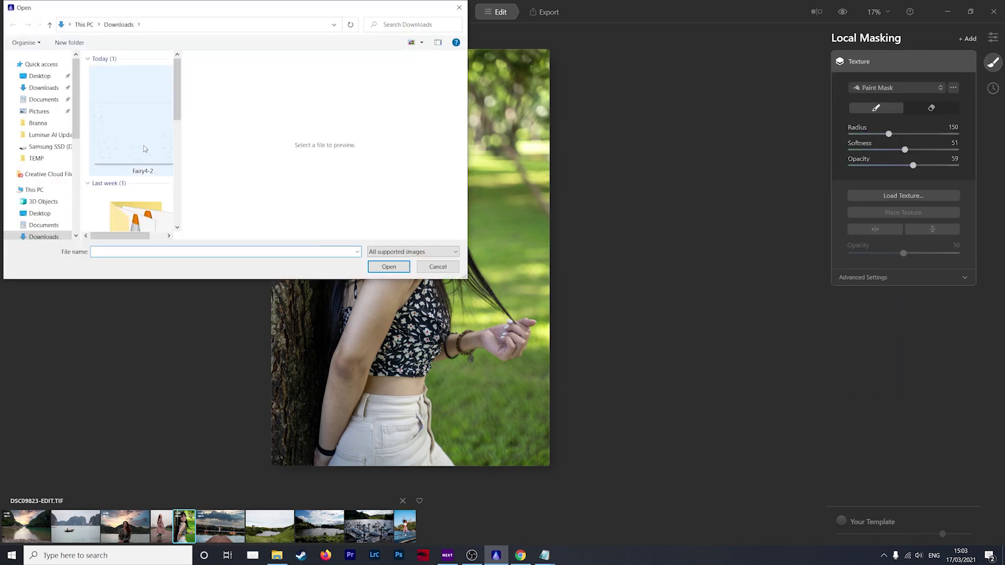
pyautogui.doubleClick(143, 149)
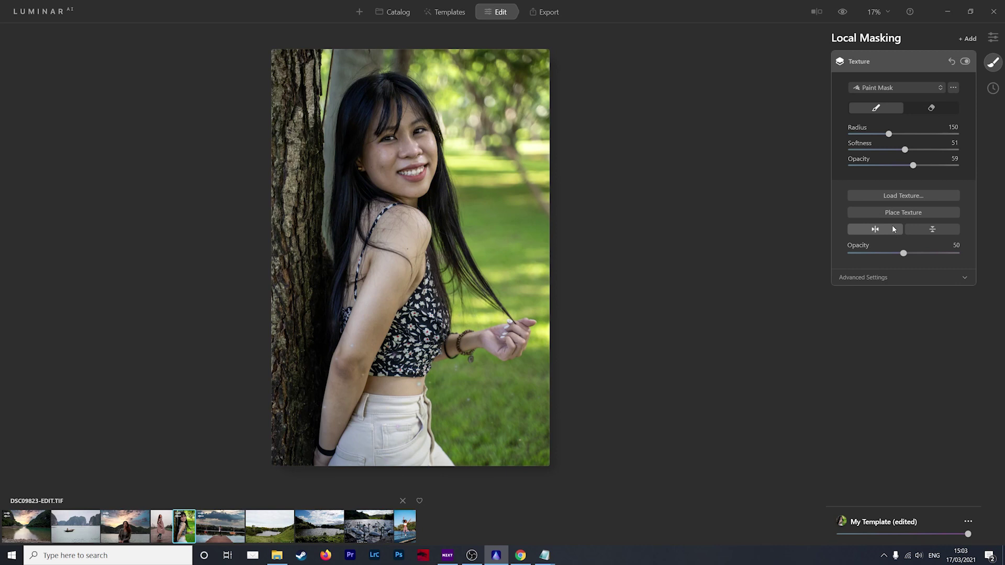
pyautogui.click(900, 214)
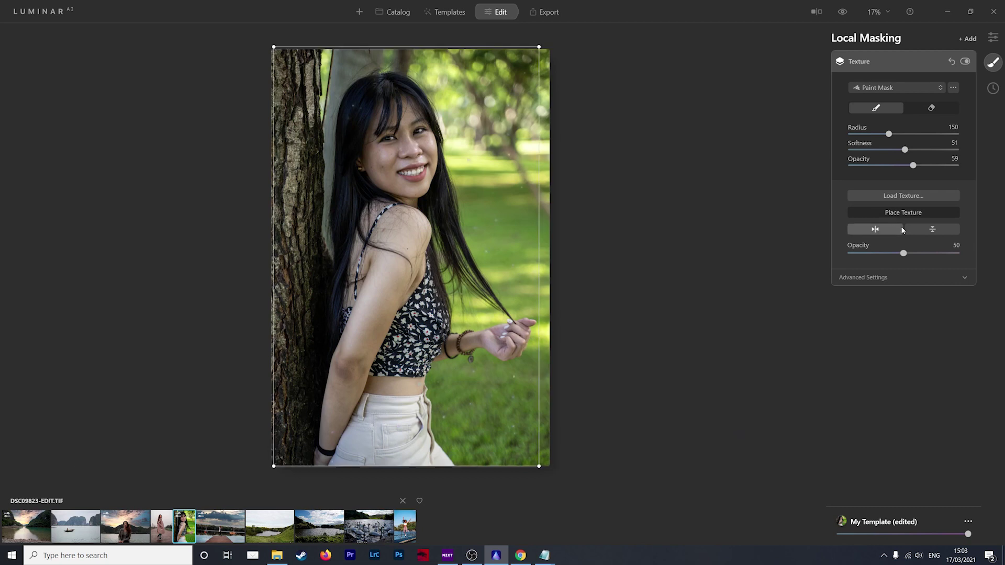
# Step: Shift the Fairy4-2 texture slightly right on the photo and set its opacity to 100
pyautogui.moveTo(903, 254); pyautogui.dragTo(955, 253)
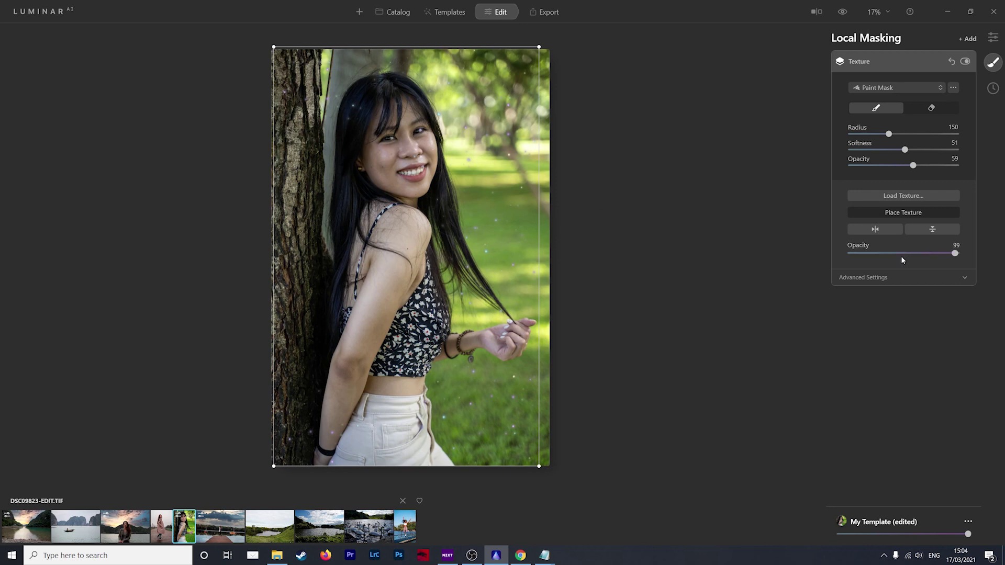
pyautogui.moveTo(954, 254); pyautogui.dragTo(915, 254)
pyautogui.moveTo(504, 251); pyautogui.dragTo(508, 249)
pyautogui.moveTo(914, 254)
pyautogui.mouseDown()
pyautogui.moveTo(853, 255)
pyautogui.moveTo(909, 255)
pyautogui.mouseUp()
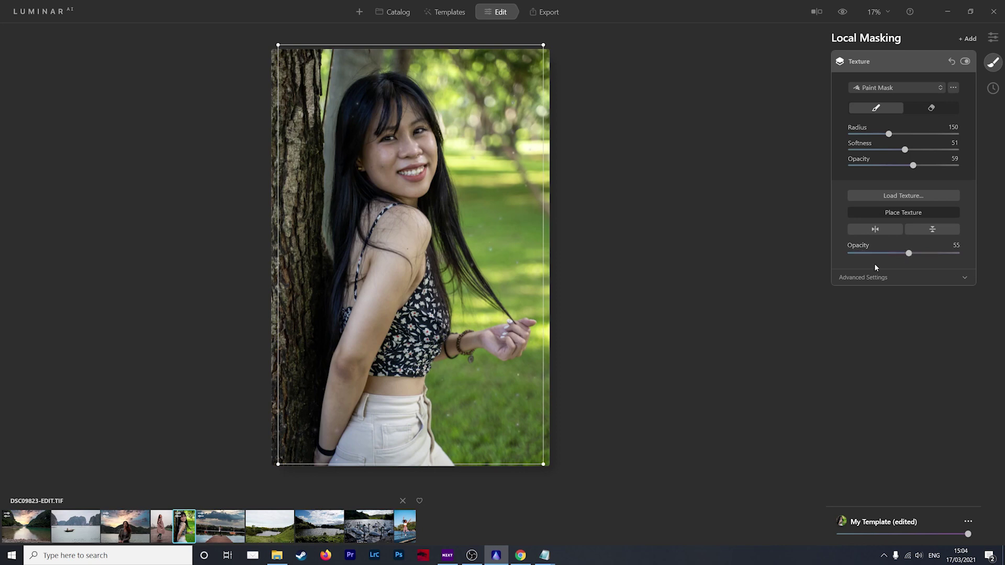
pyautogui.moveTo(502, 228); pyautogui.dragTo(514, 231)
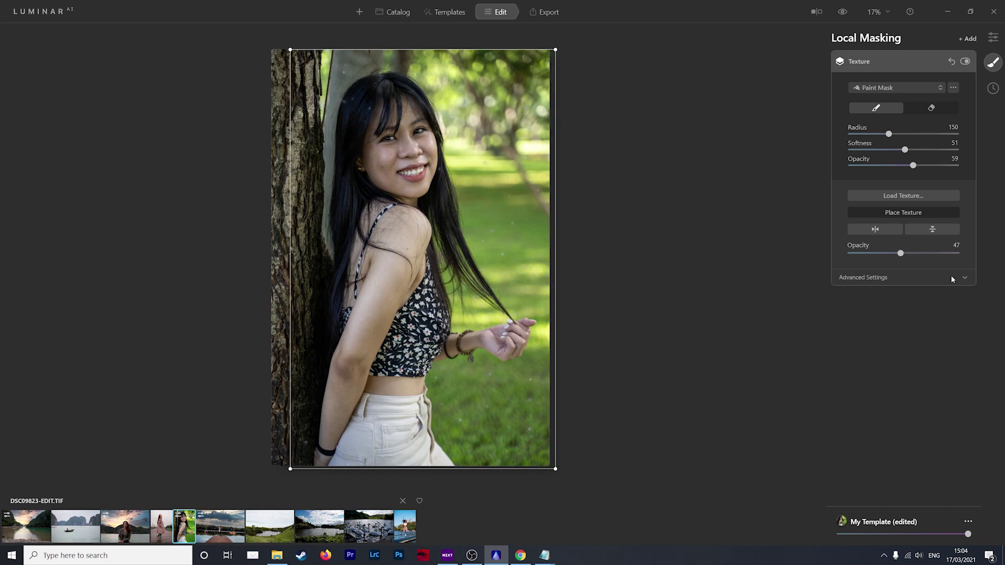
pyautogui.moveTo(900, 253)
pyautogui.mouseDown()
pyautogui.moveTo(882, 254)
pyautogui.moveTo(977, 253)
pyautogui.mouseUp()
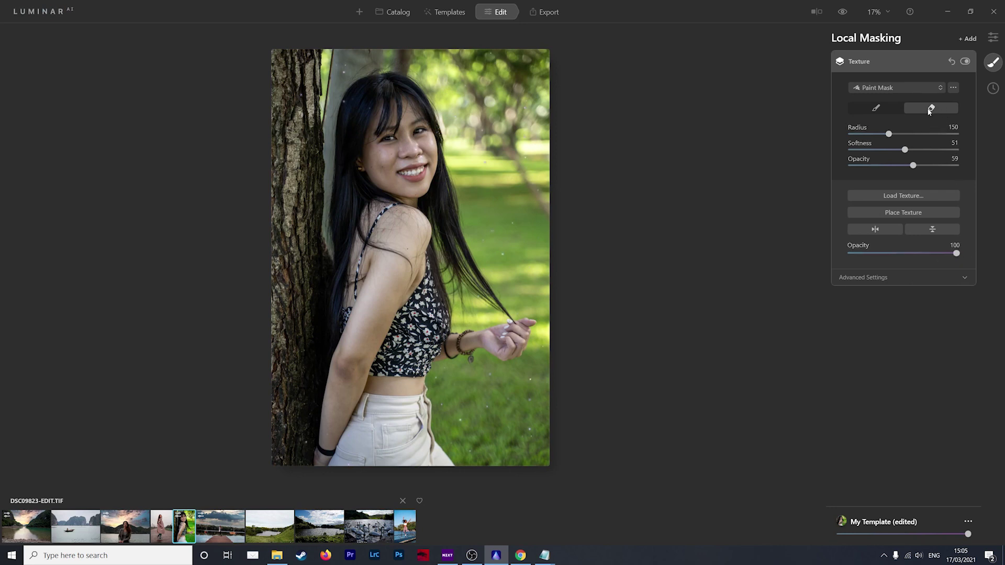
# Step: Erase texture from the upper-left hair; set texture Brightness 27, Contrast and Saturation -10, Hue -1
pyautogui.moveTo(404, 152)
pyautogui.mouseDown()
pyautogui.moveTo(390, 121)
pyautogui.moveTo(365, 109)
pyautogui.moveTo(383, 128)
pyautogui.moveTo(395, 157)
pyautogui.mouseUp()
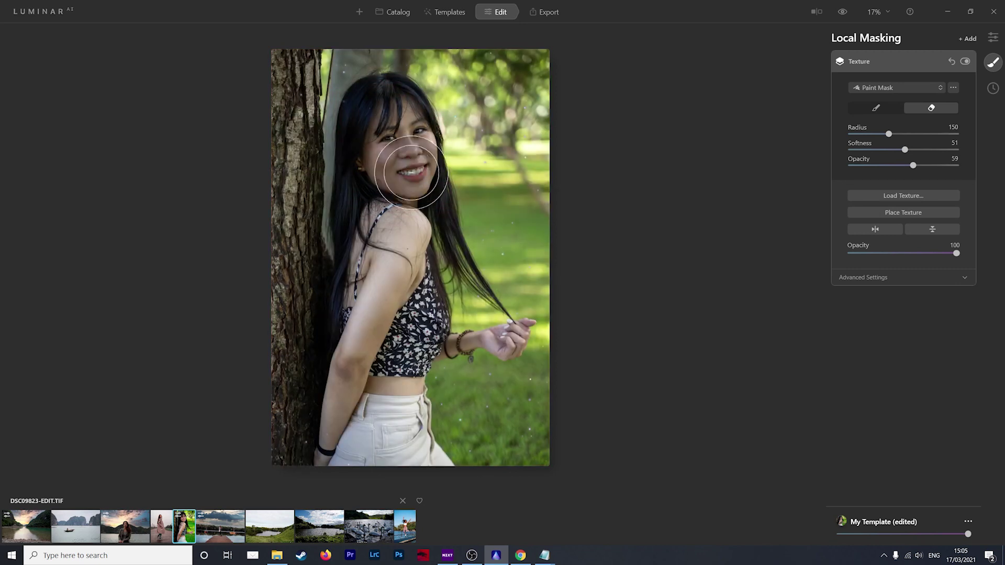
pyautogui.click(875, 108)
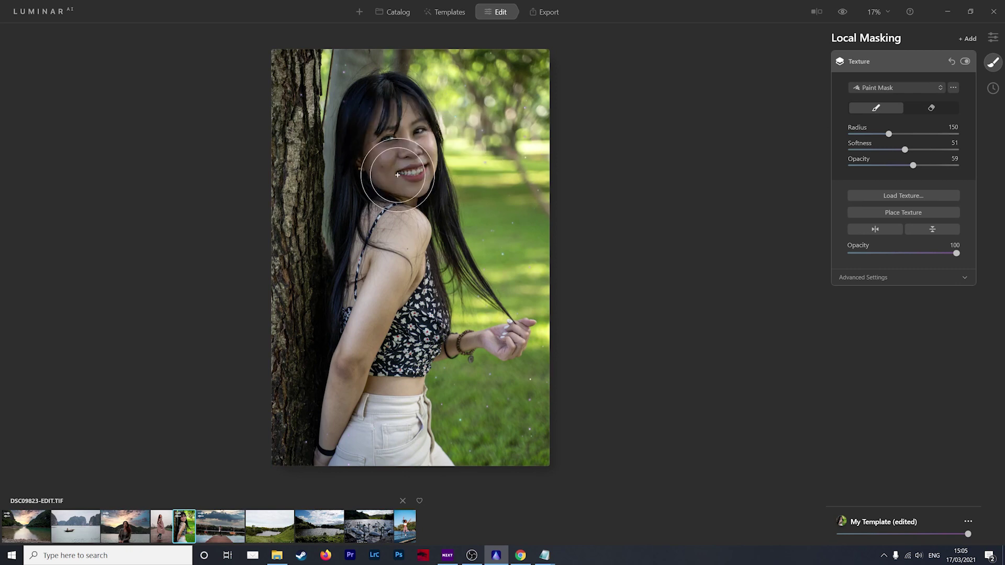
pyautogui.click(940, 279)
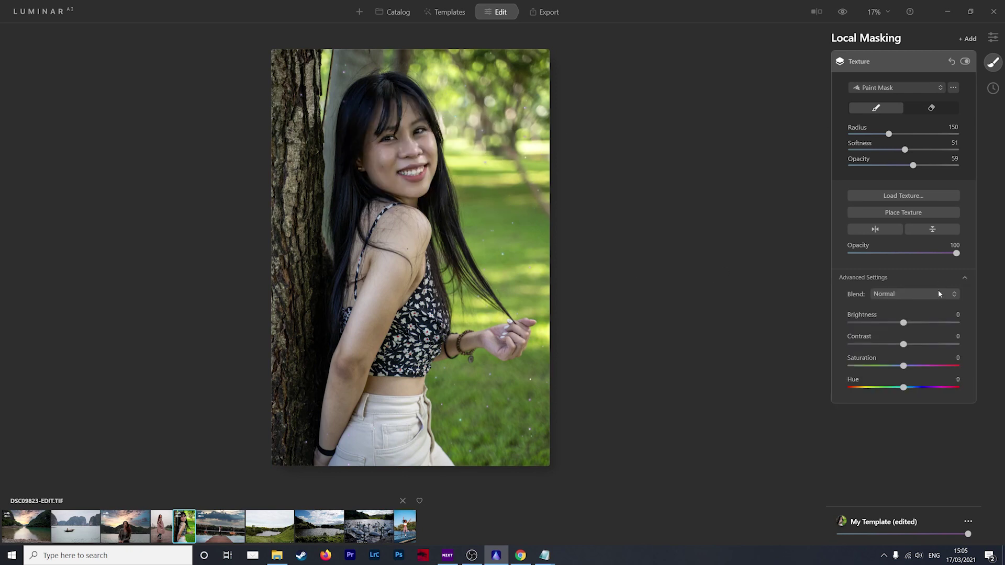
pyautogui.moveTo(903, 323); pyautogui.dragTo(898, 366)
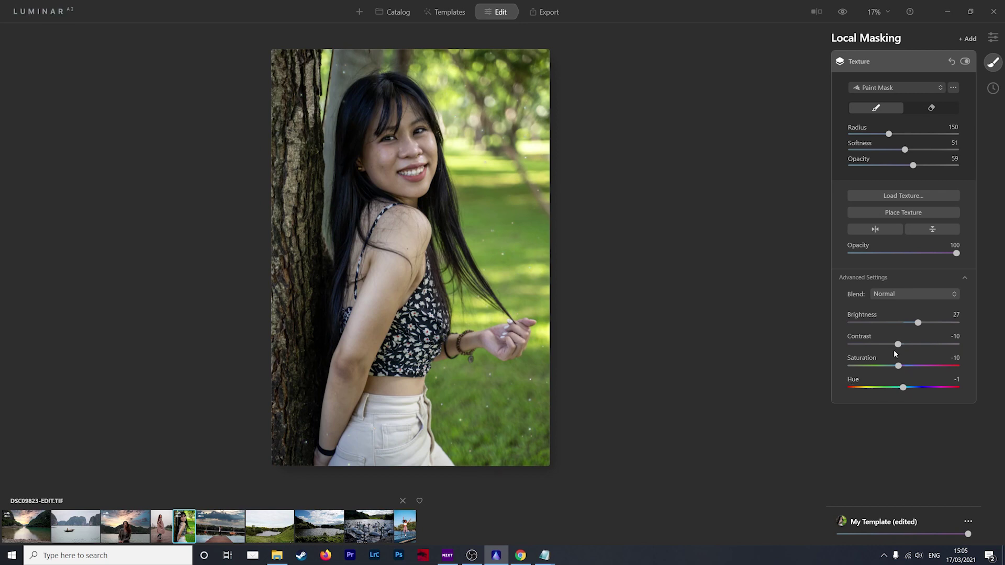